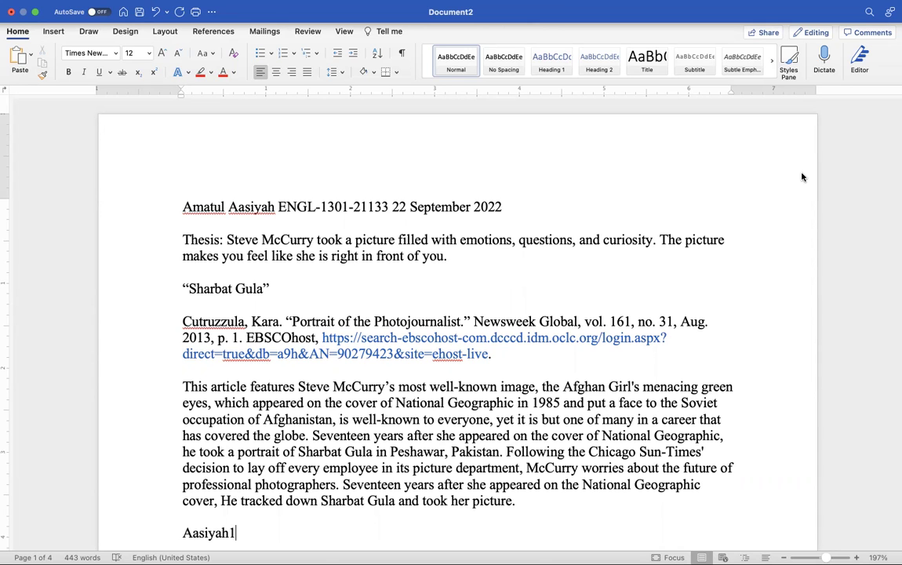
scroll(801, 176, down, 3)
scroll(801, 175, up, 3)
scroll(555, 199, down, 1)
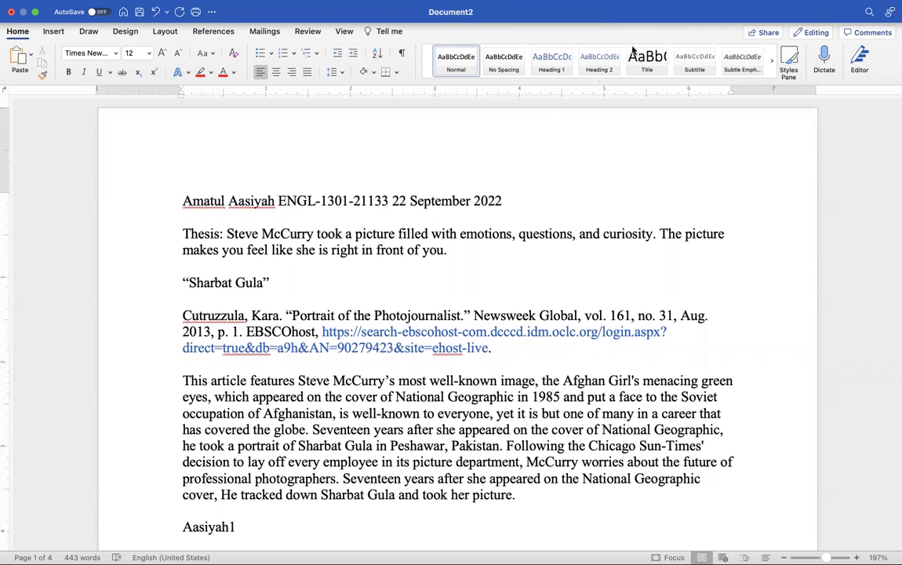
scroll(496, 278, down, 2)
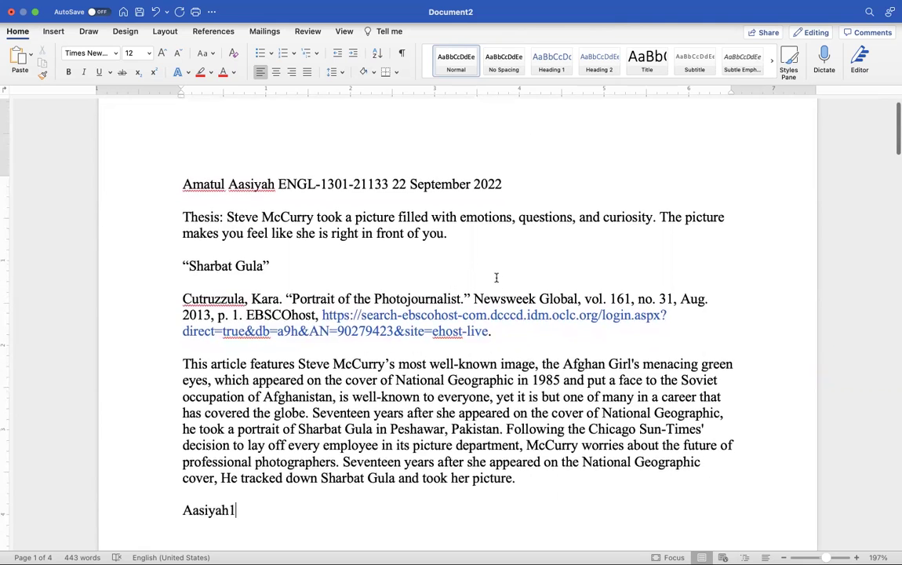
scroll(496, 277, up, 3)
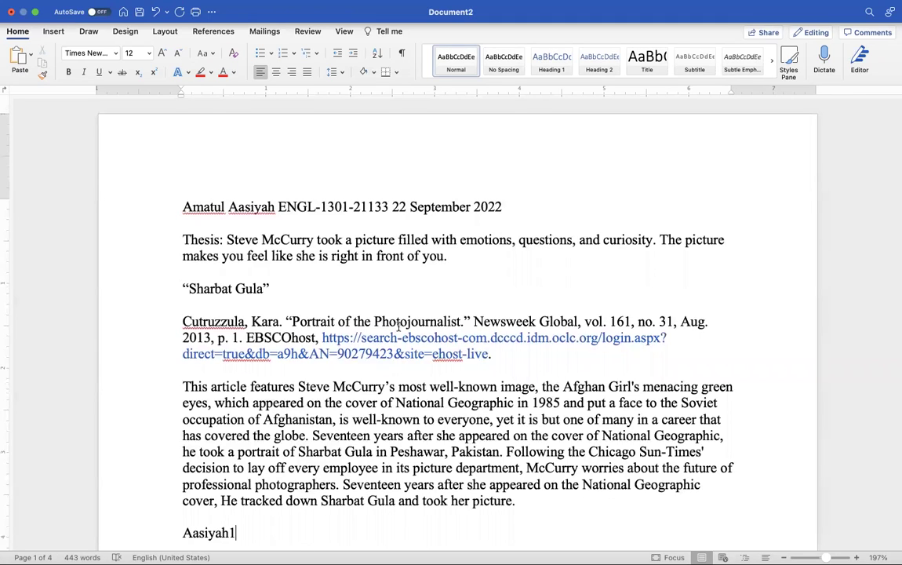
click(278, 207)
drag(168, 208, 426, 509)
scroll(418, 468, down, 5)
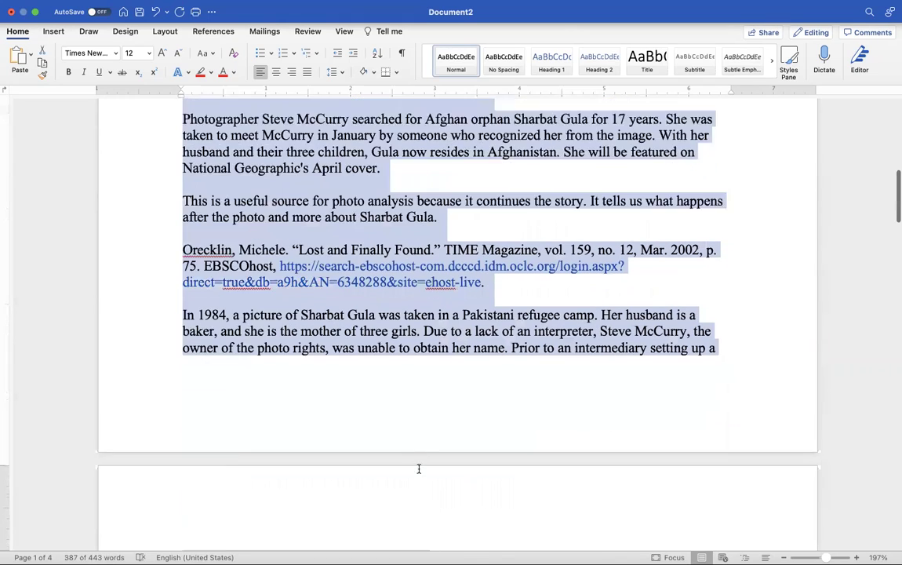
mouse_move(185, 336)
mouse_down()
mouse_move(290, 408)
mouse_move(663, 539)
mouse_move(170, 340)
mouse_up()
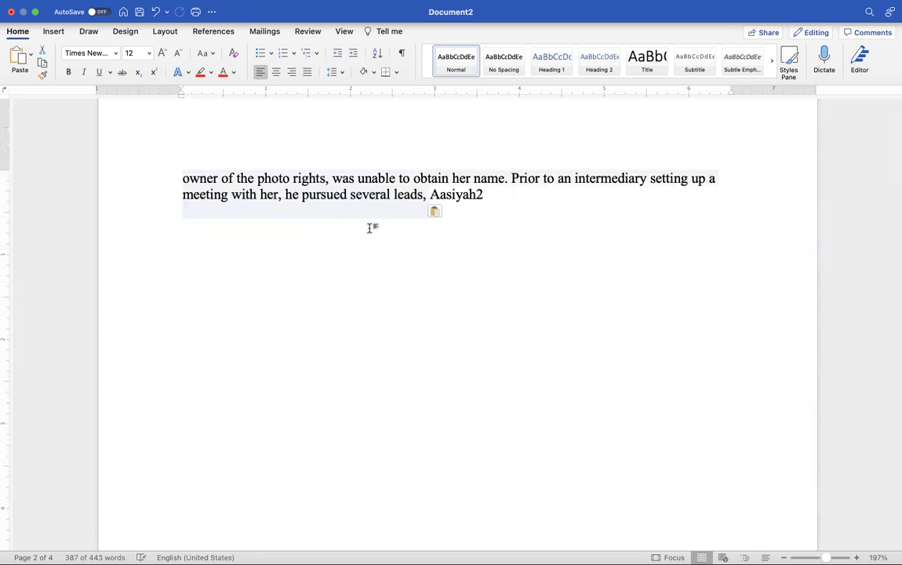
Step: Undo the recent edits one after another, back through the changes to the last paragraph and the picture on the second page
key(super+z)
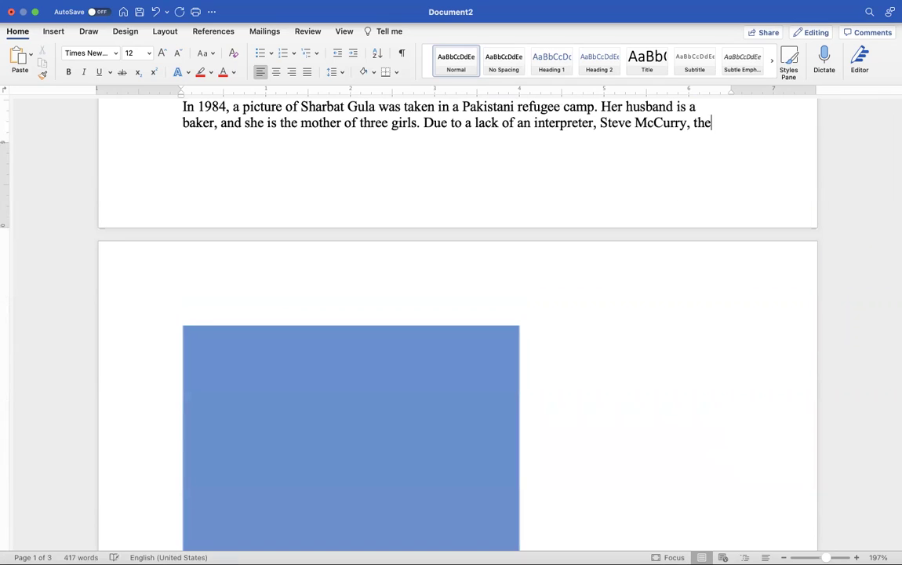
click(289, 382)
key(super+z)
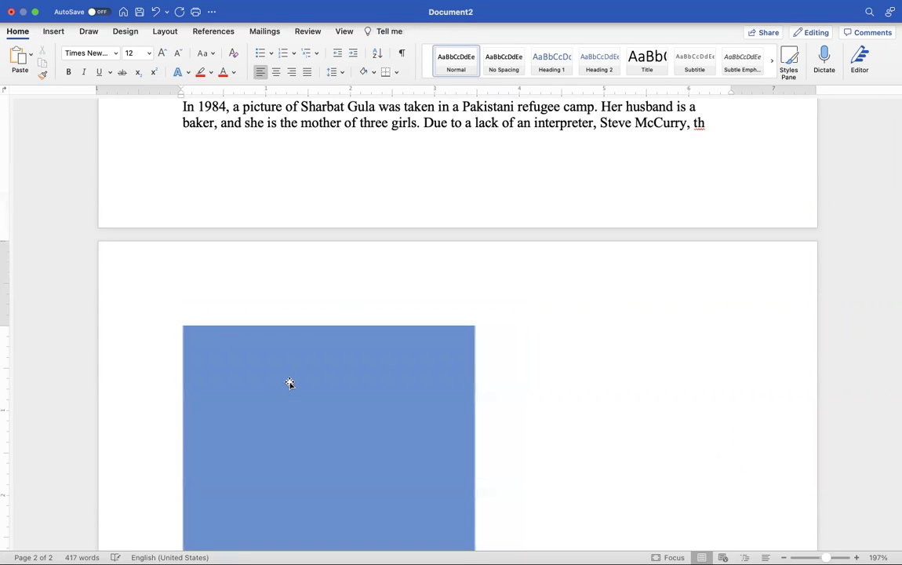
key(super+z)
key(super+z)
key(super+z)
key(super+z)
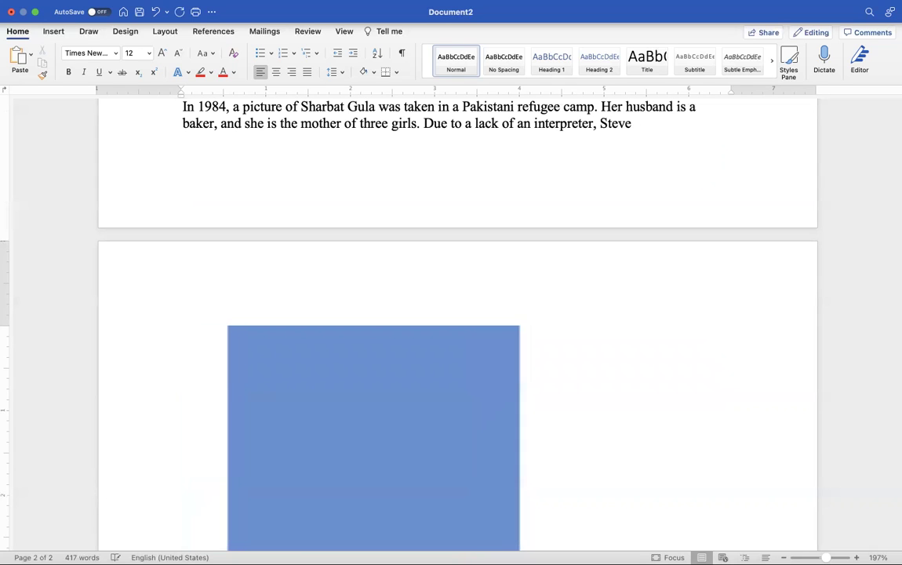
click(264, 403)
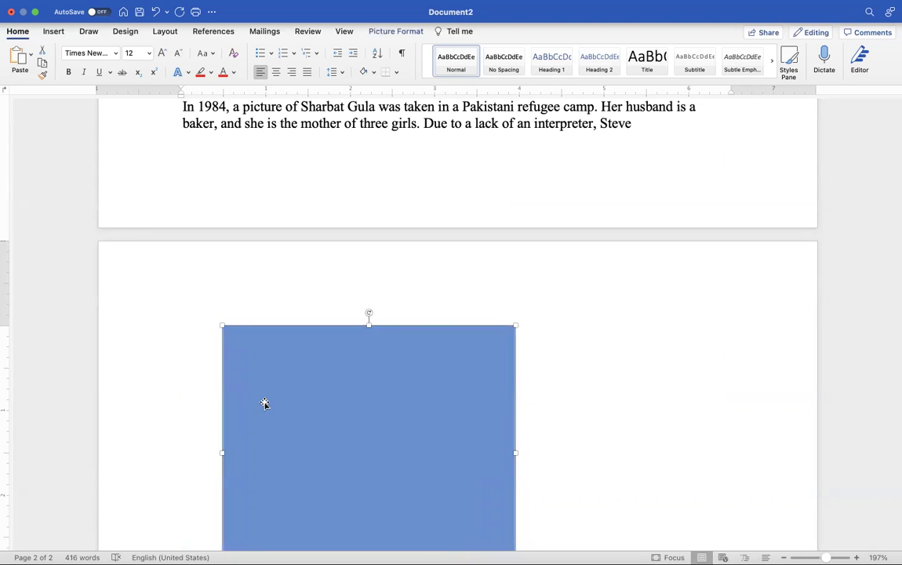
key(super+z)
click(264, 428)
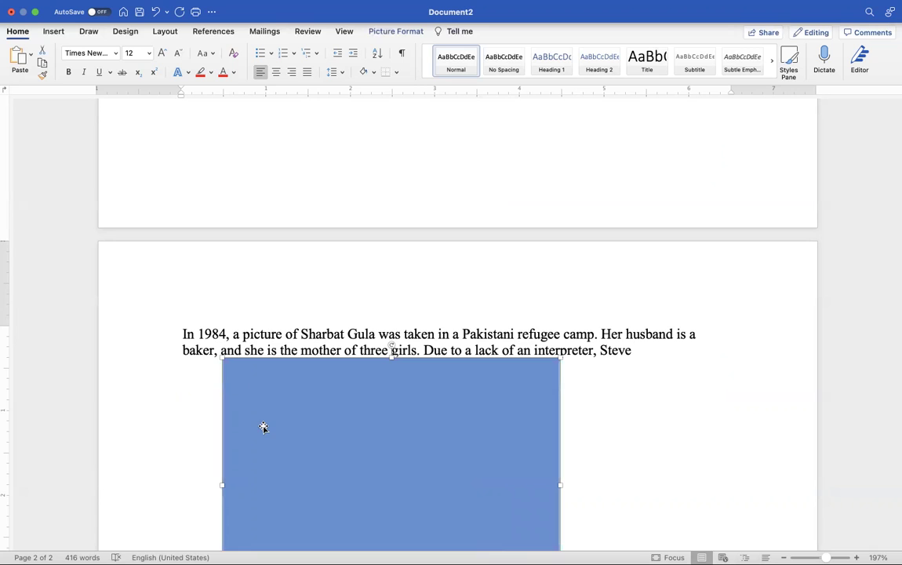
key(super+z)
Step: Review the document from its first line to the unfinished final paragraph for text left by the undone edits
scroll(262, 424, up, 10)
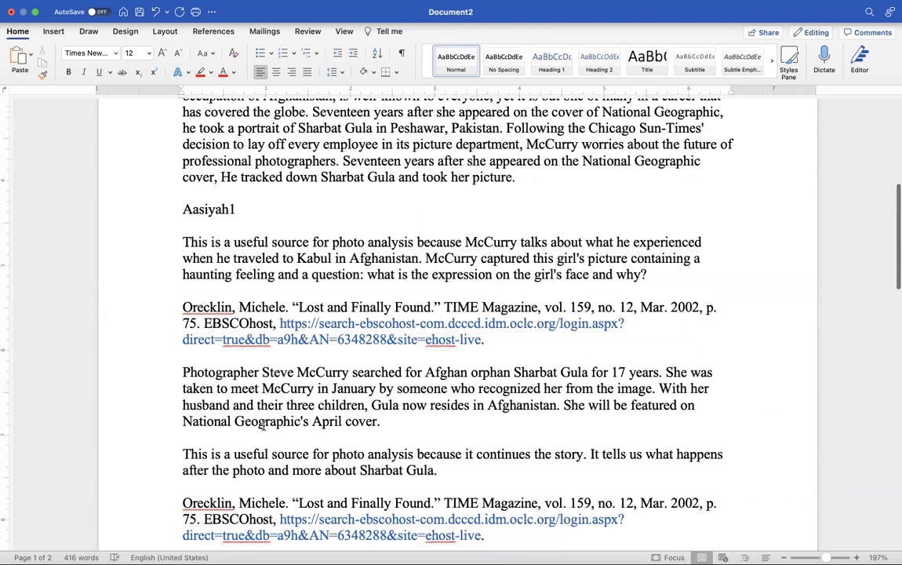
scroll(263, 425, up, 5)
scroll(263, 426, down, 1)
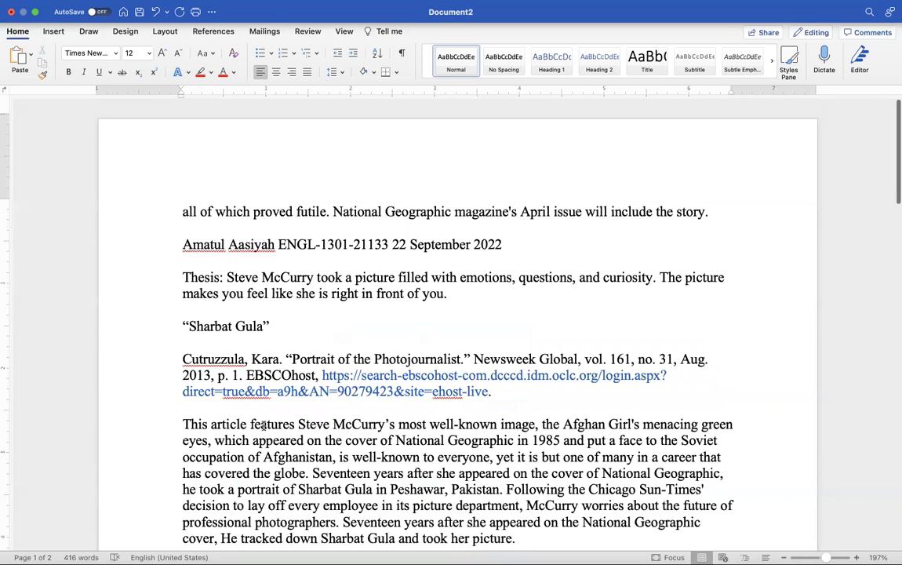
scroll(263, 425, down, 3)
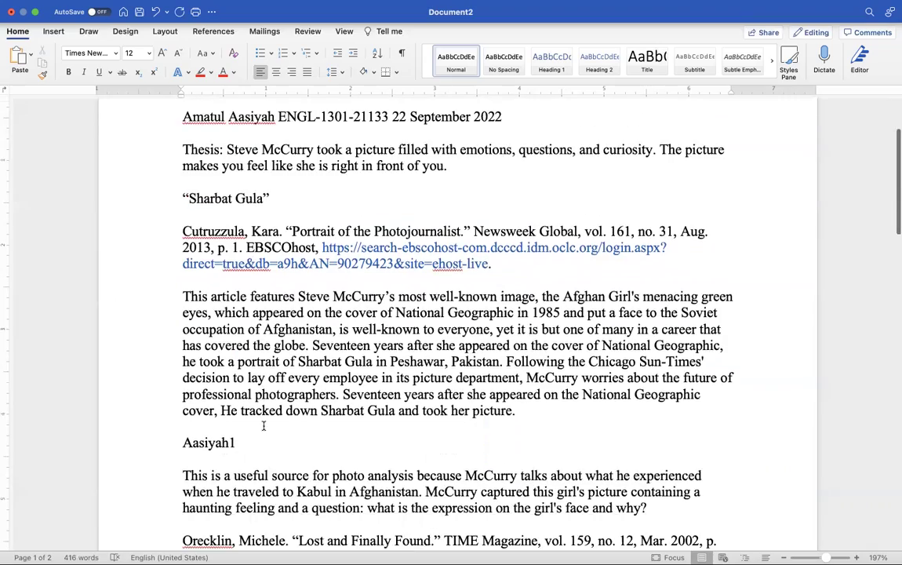
scroll(263, 425, up, 2)
scroll(263, 425, down, 5)
scroll(263, 424, down, 2)
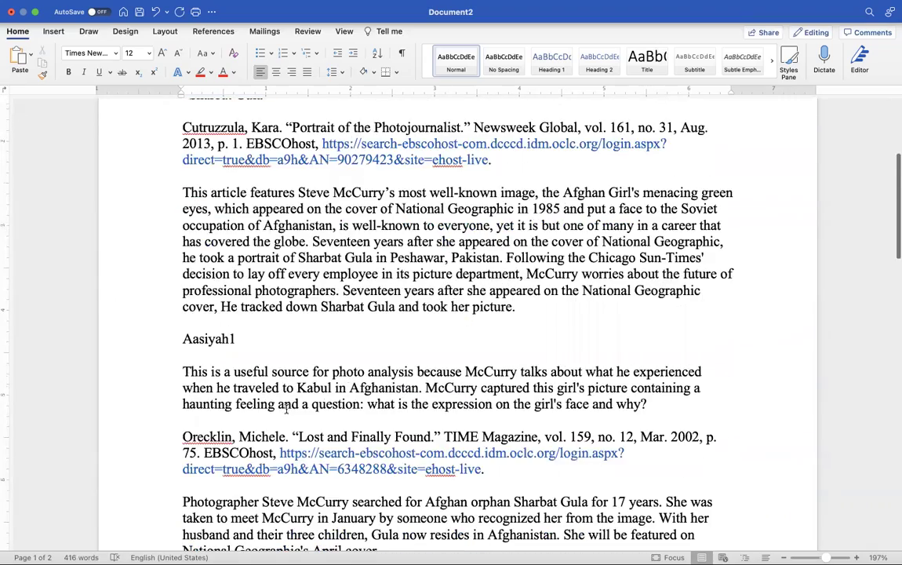
scroll(286, 407, down, 9)
scroll(286, 408, up, 5)
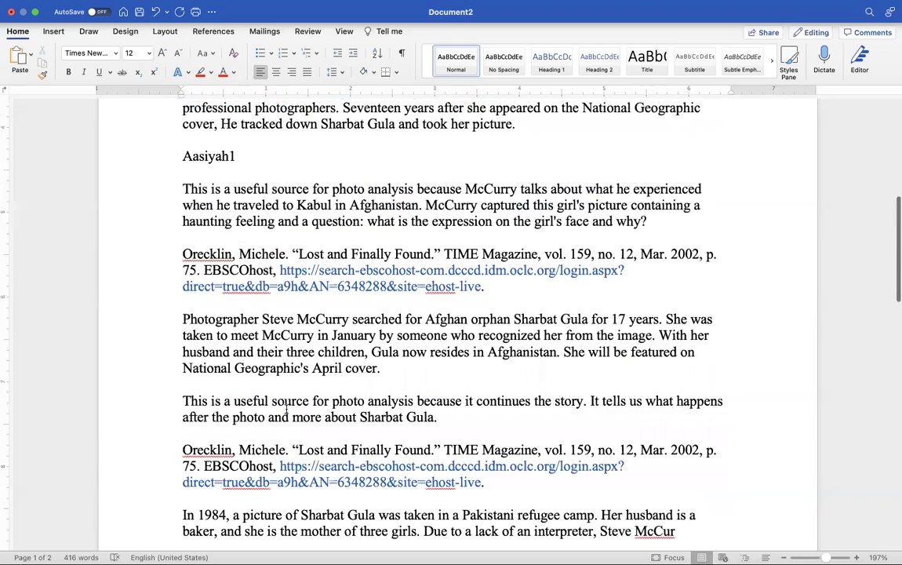
Step: Delete the stray line starting "all of which proved futile" above the heading line at the document's start
scroll(287, 408, up, 9)
scroll(236, 376, up, 1)
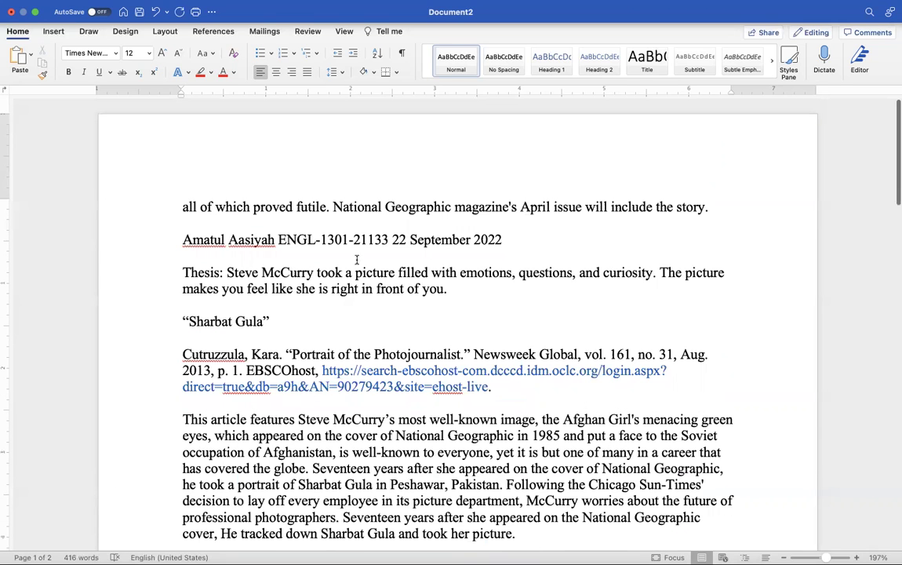
drag(740, 204, 163, 192)
key(BackSpace)
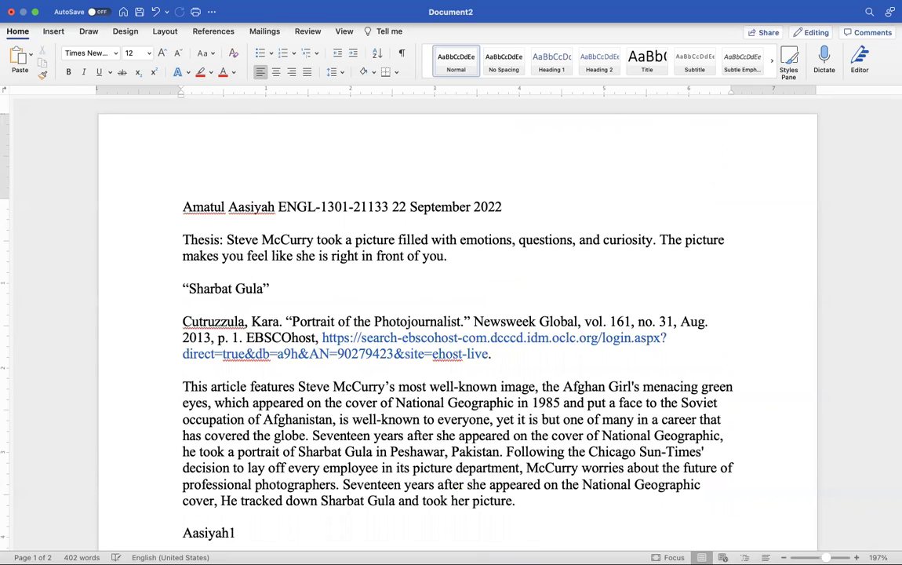
Step: Set the whole document's paragraph spacing to 0 pt before and 0 pt after, with double line spacing
click(98, 0)
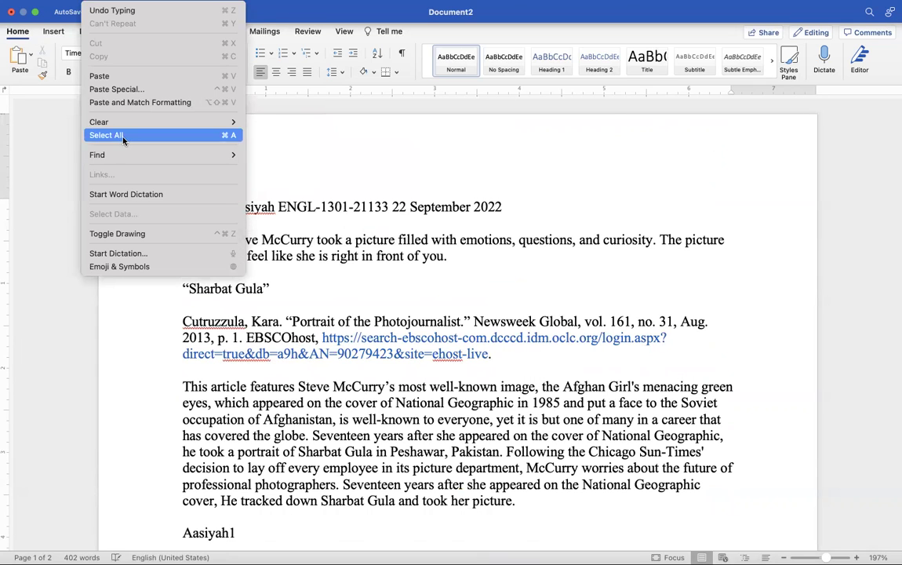
click(123, 136)
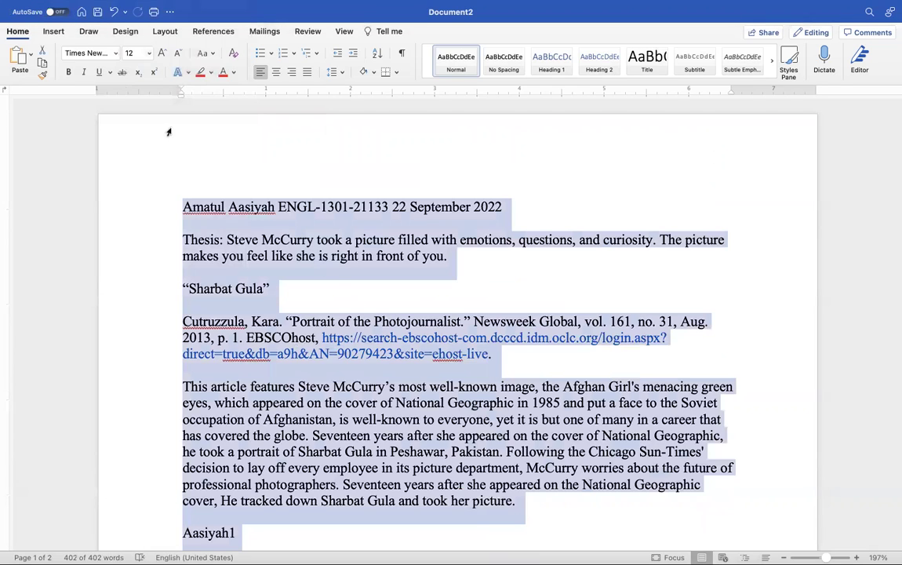
right_click(244, 241)
click(286, 365)
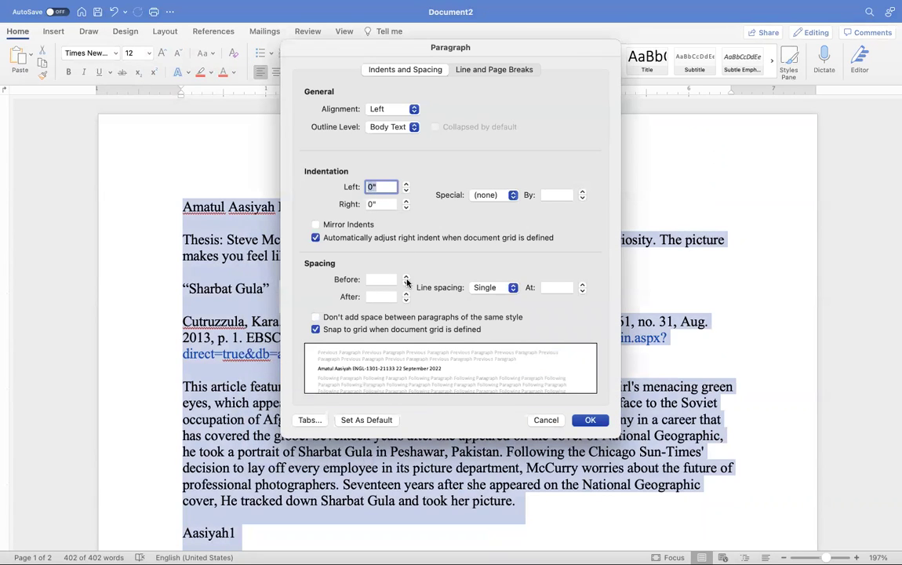
click(406, 282)
click(405, 298)
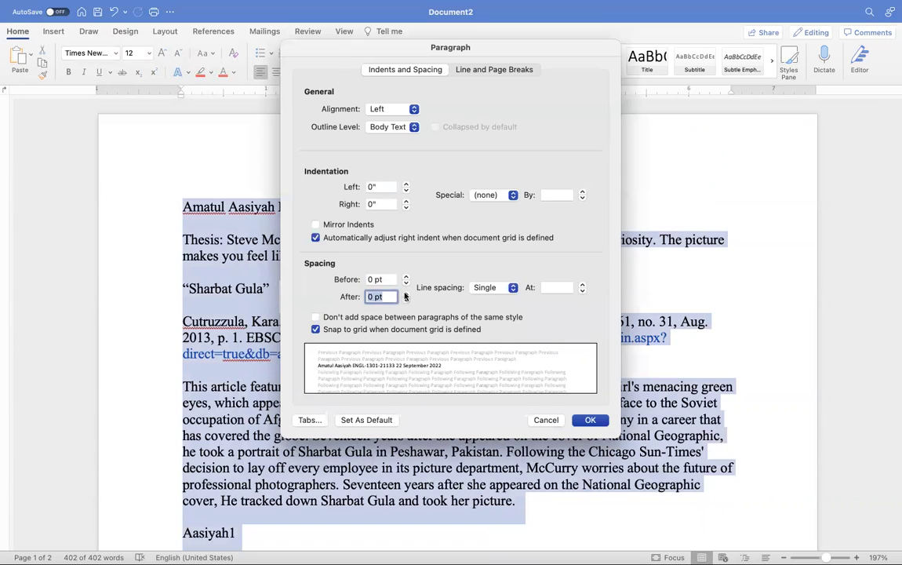
click(512, 288)
click(501, 315)
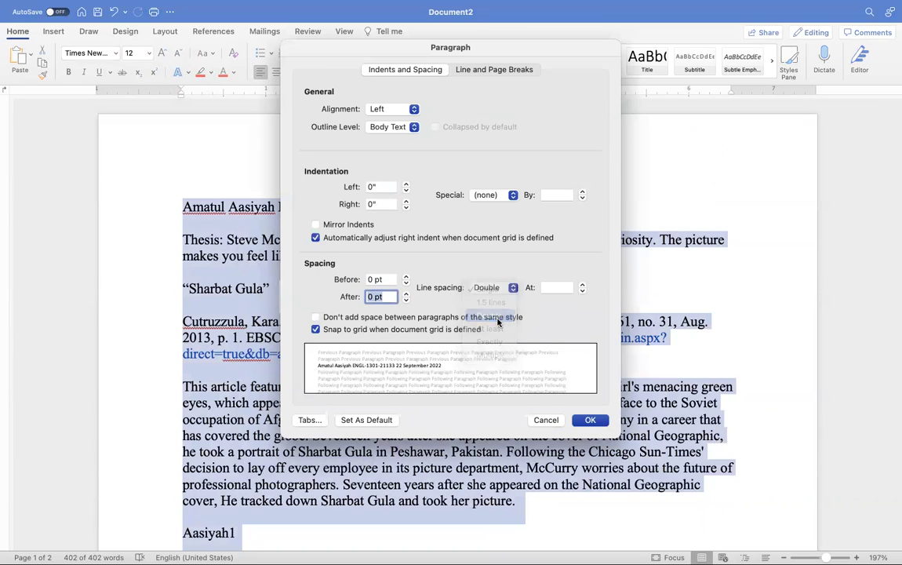
click(590, 421)
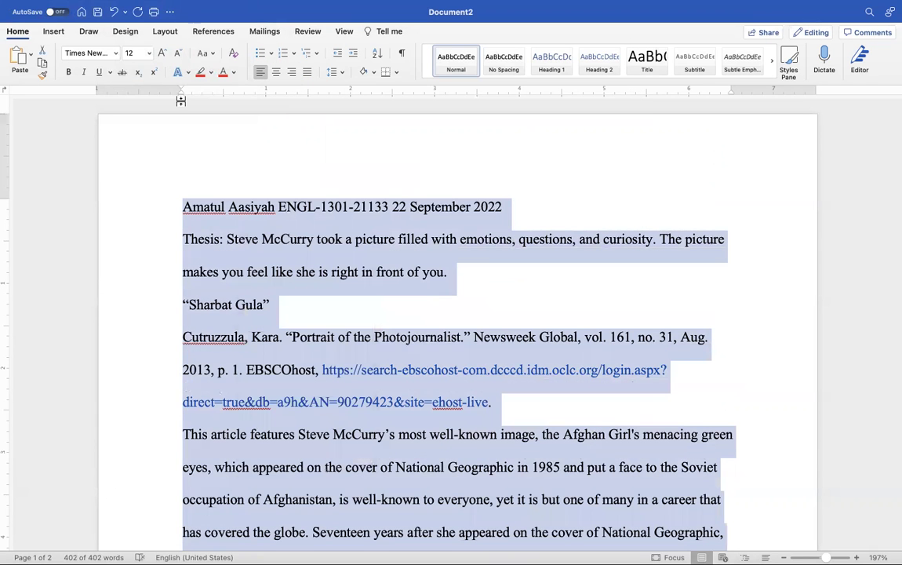
Step: Add right-aligned page numbers at the top of the page, including the first page, and open the header for editing
click(148, 154)
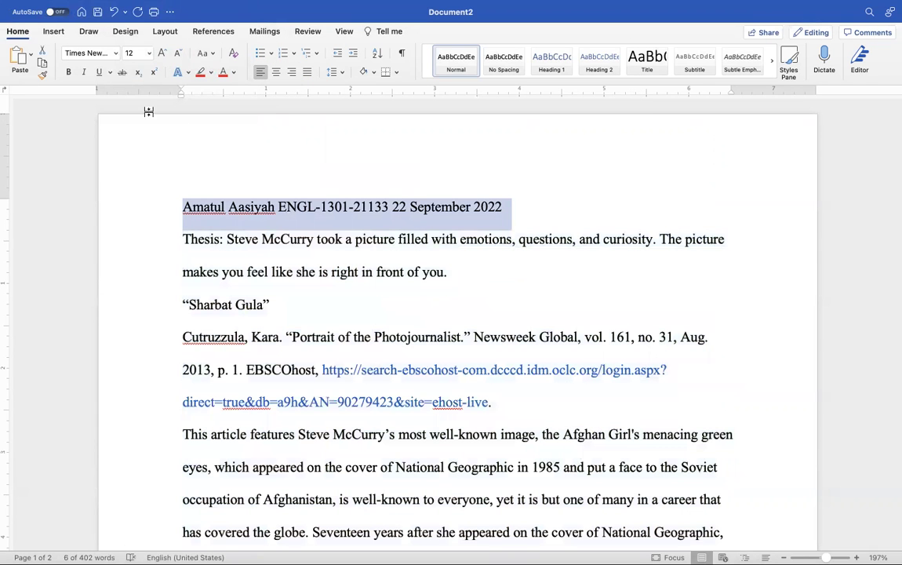
click(53, 32)
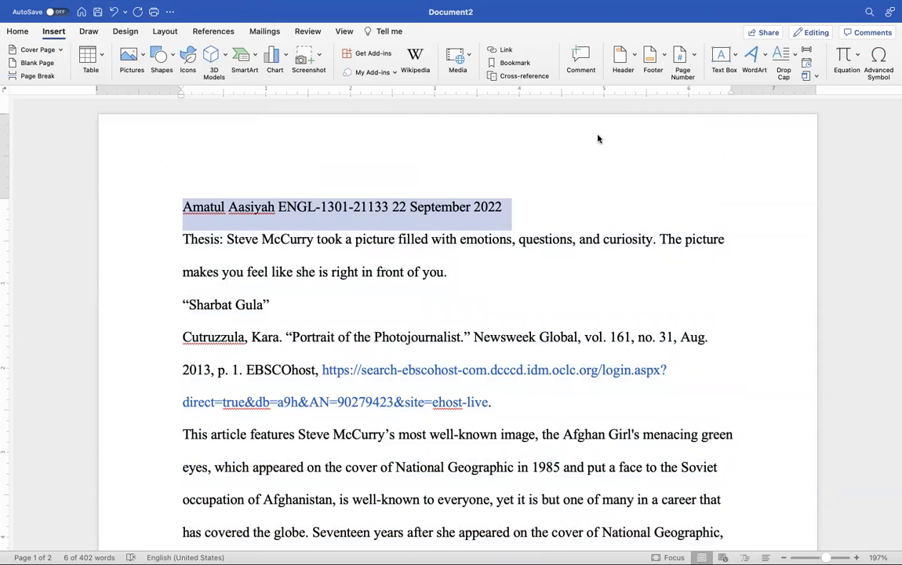
click(679, 67)
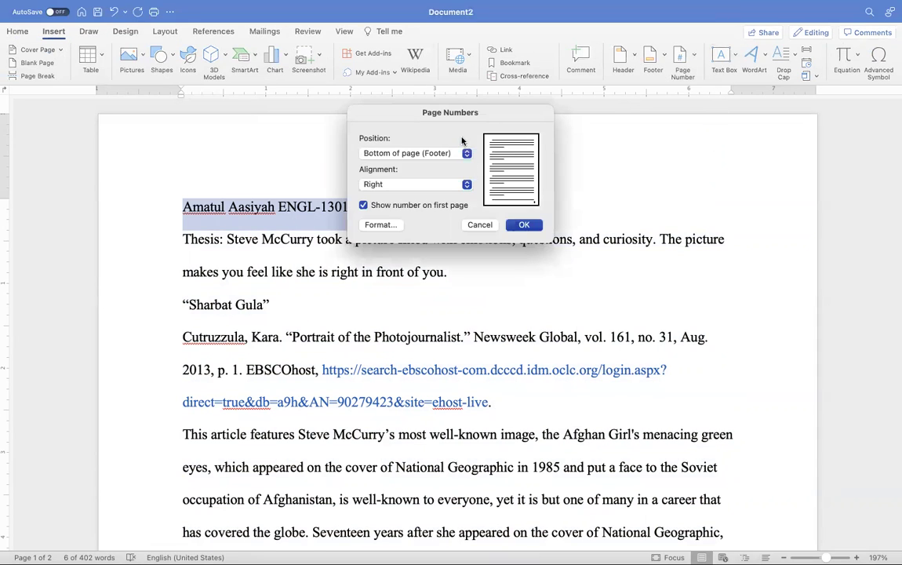
click(466, 153)
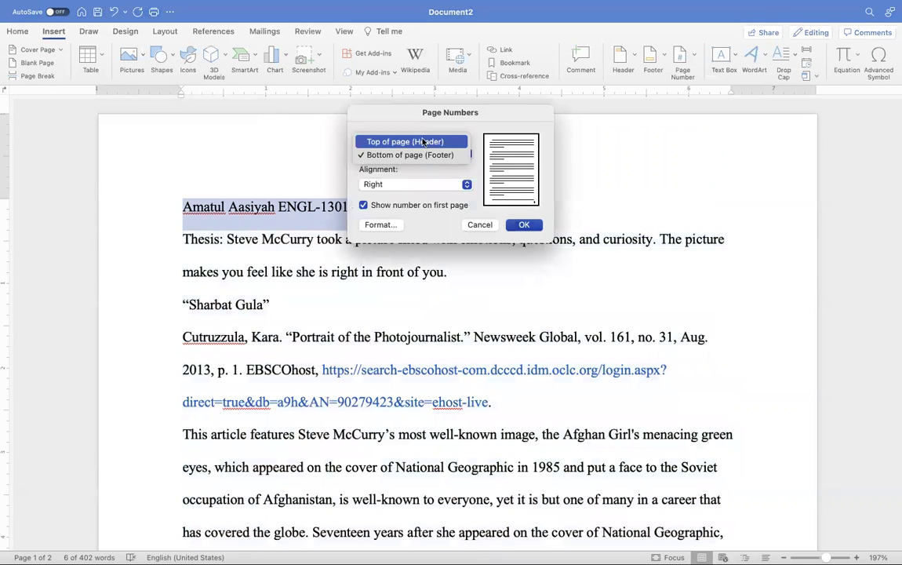
click(433, 142)
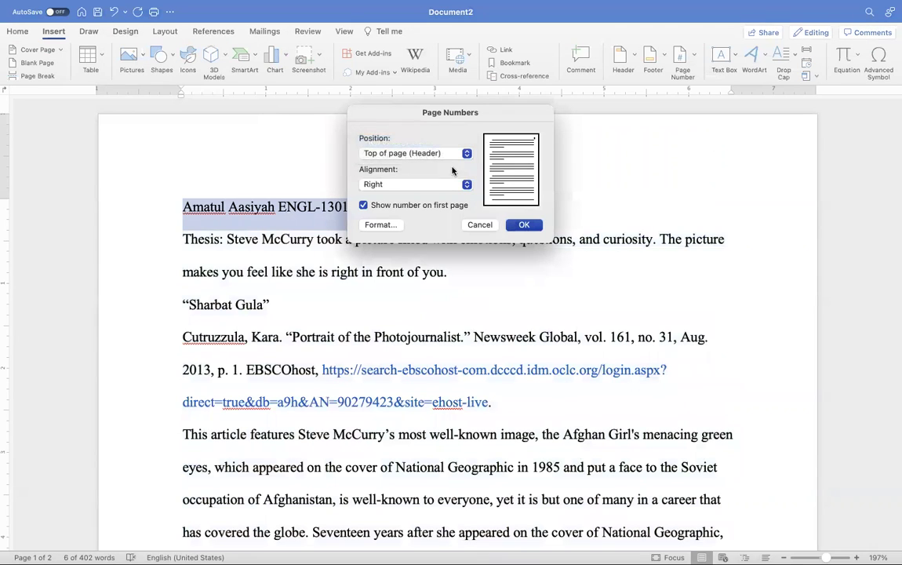
click(523, 225)
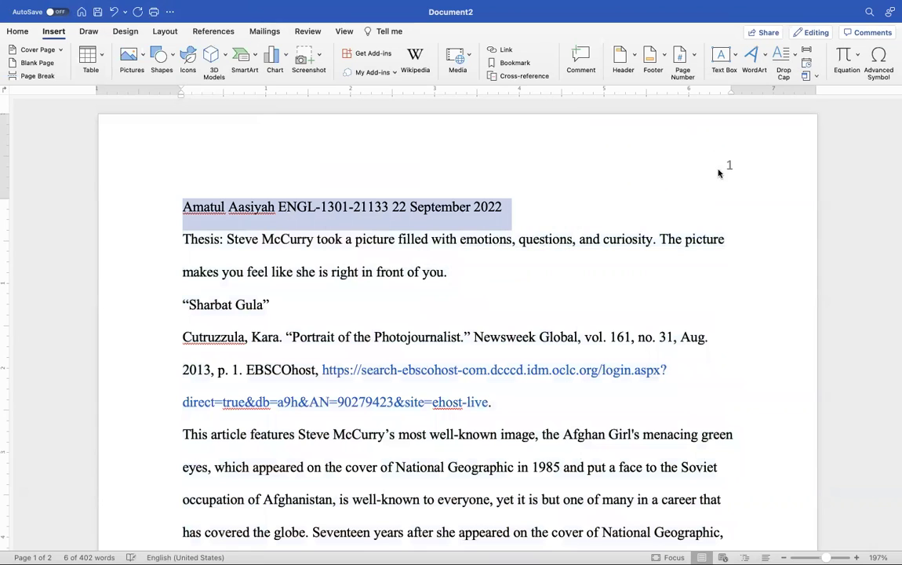
double_click(727, 168)
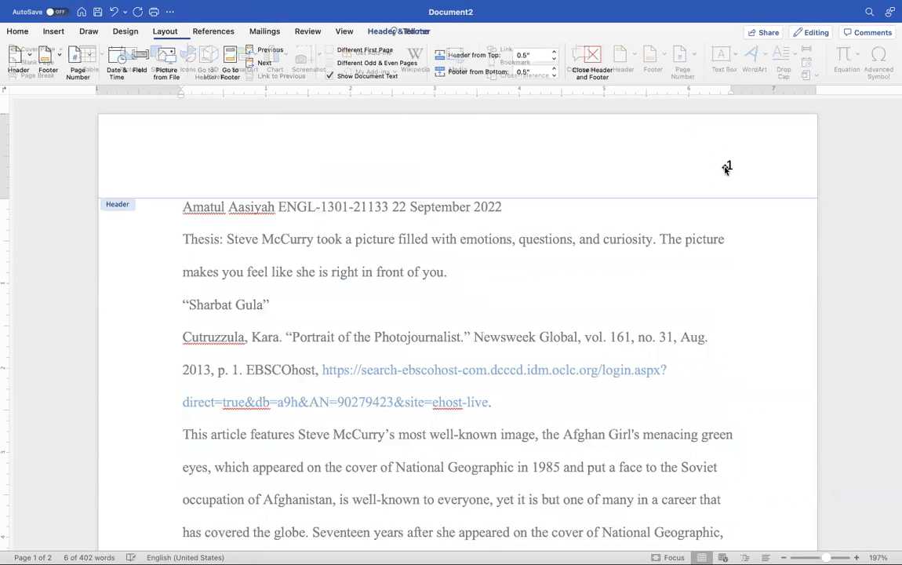
click(726, 165)
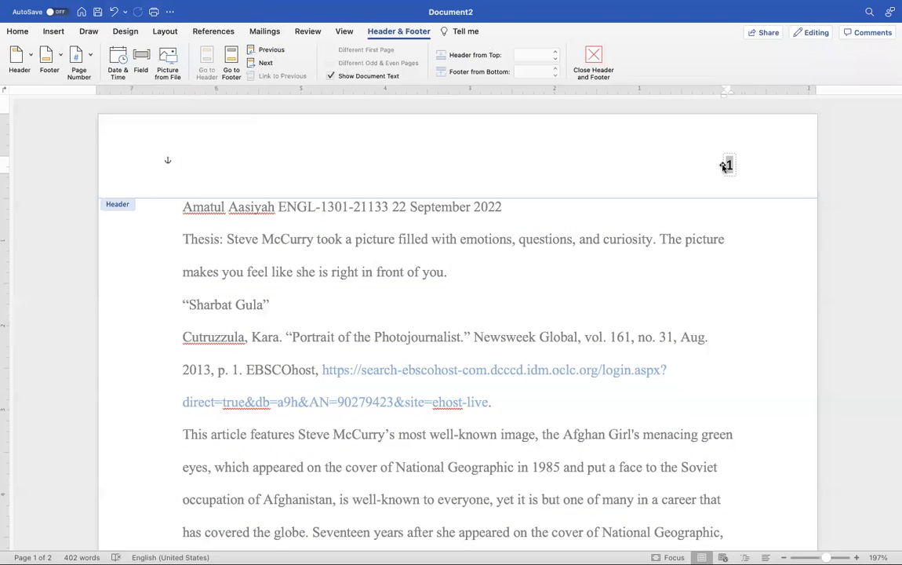
text(A)
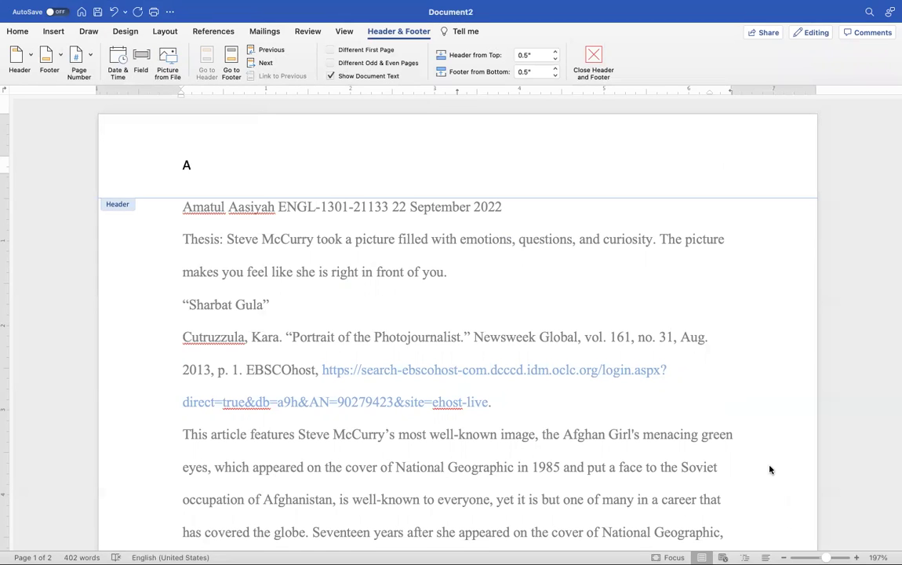
click(112, 12)
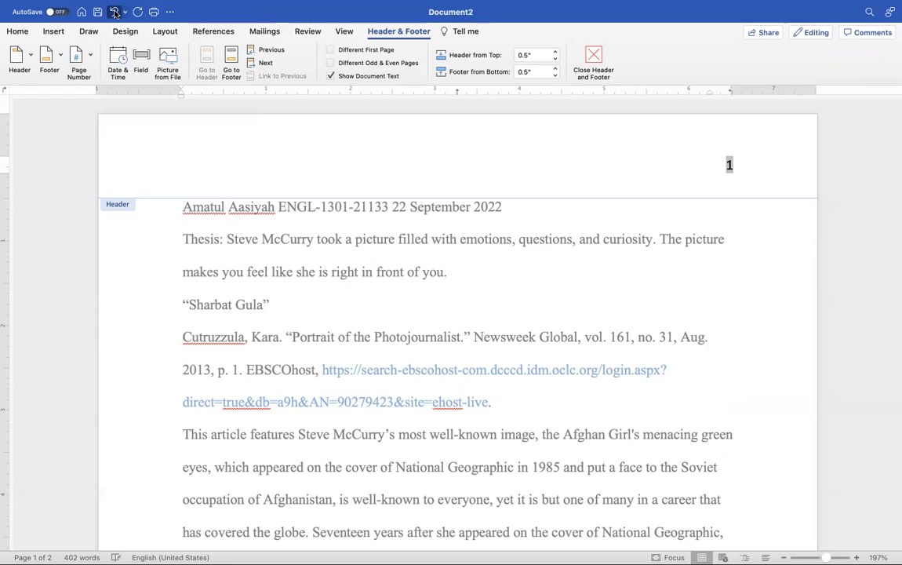
Step: Enter the author's last name in the header text, on the same line as the page number
click(189, 162)
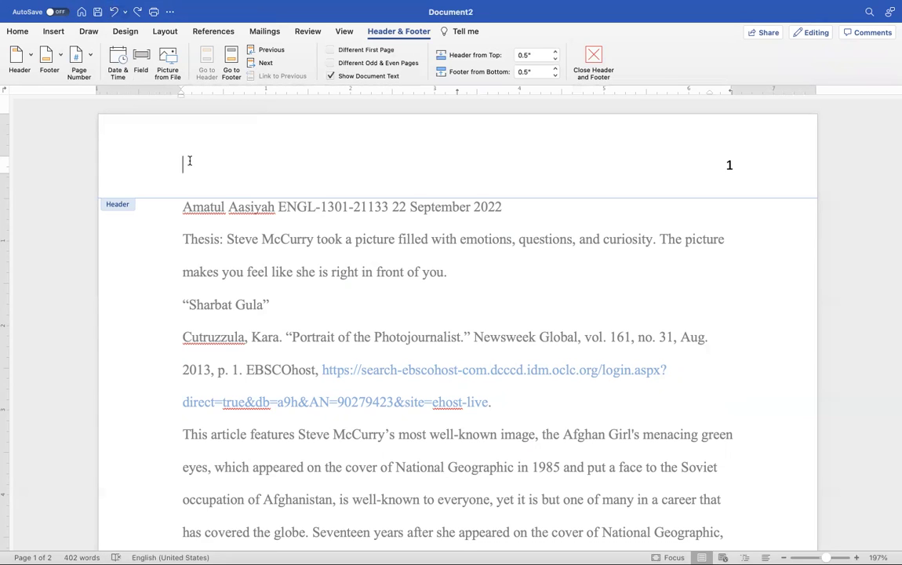
text(Aasiyah)
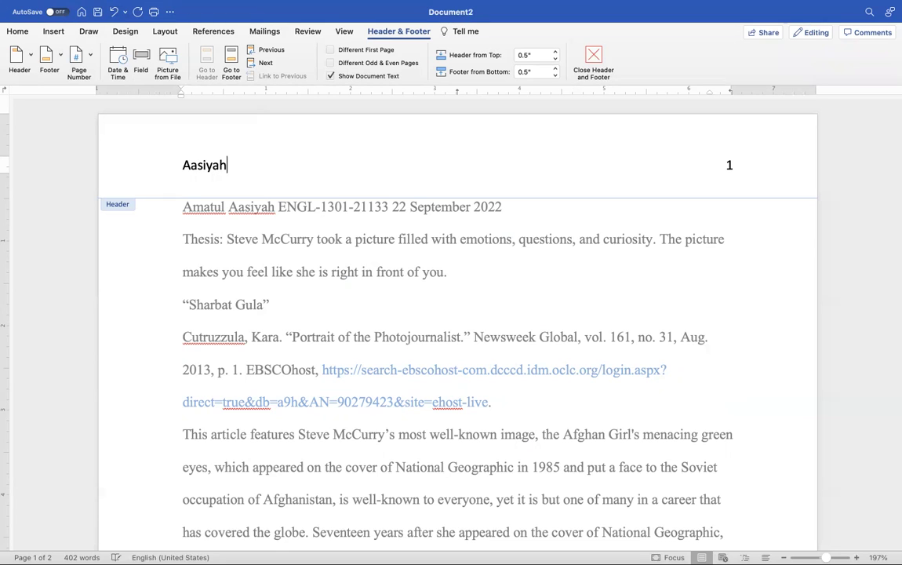
Step: Set the font of the author's last name in the header to Times New Roman
drag(228, 166, 151, 168)
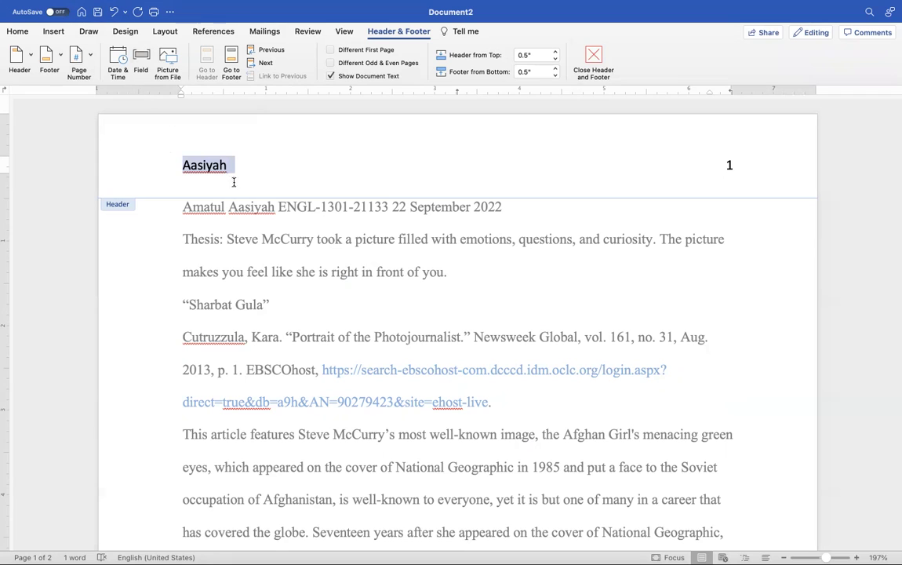
right_click(210, 161)
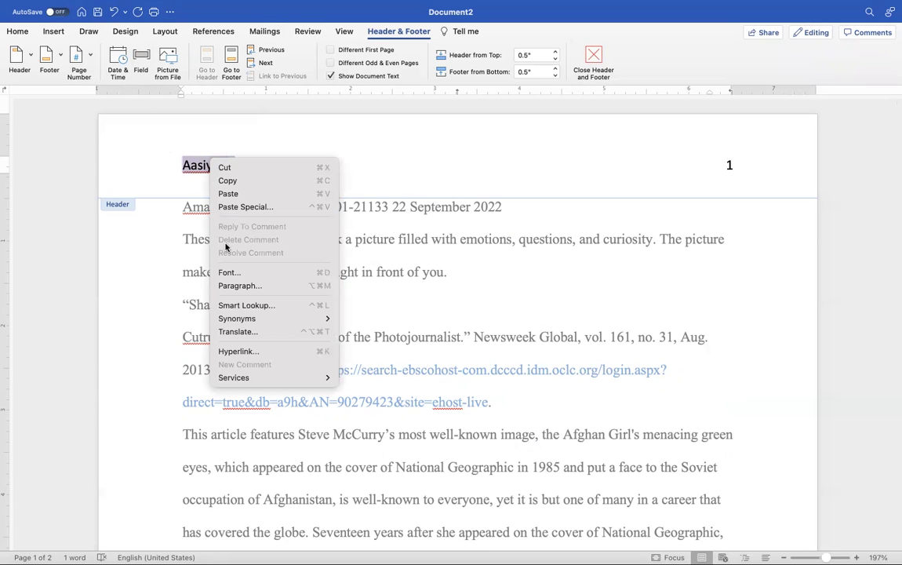
click(229, 272)
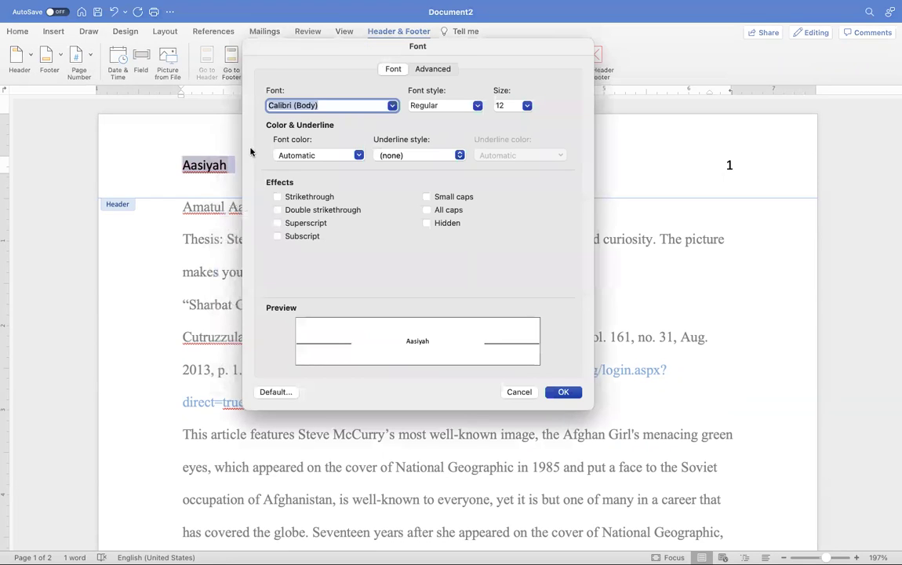
text(times new roman)
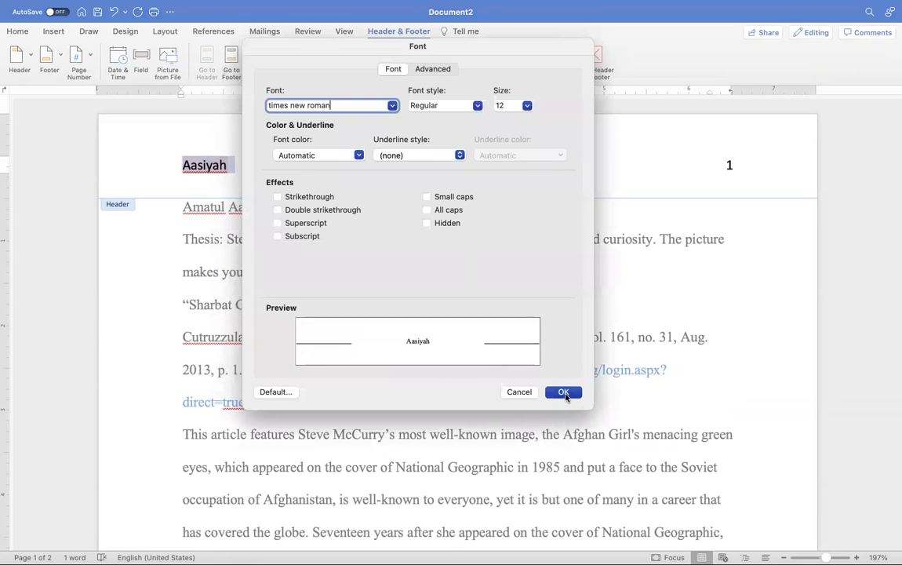
click(563, 392)
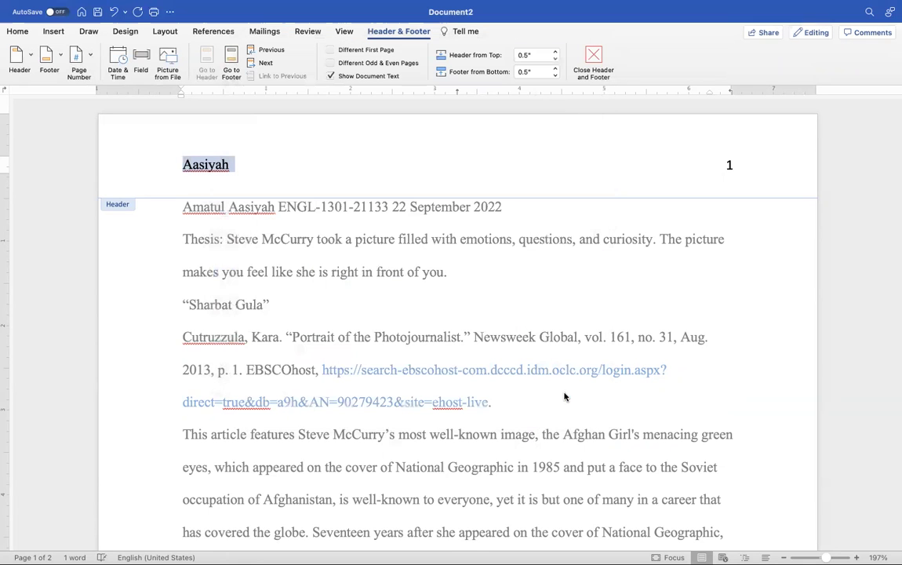
Step: Shift the last name in the header across to sit just before the page number, and return to the document body
click(17, 32)
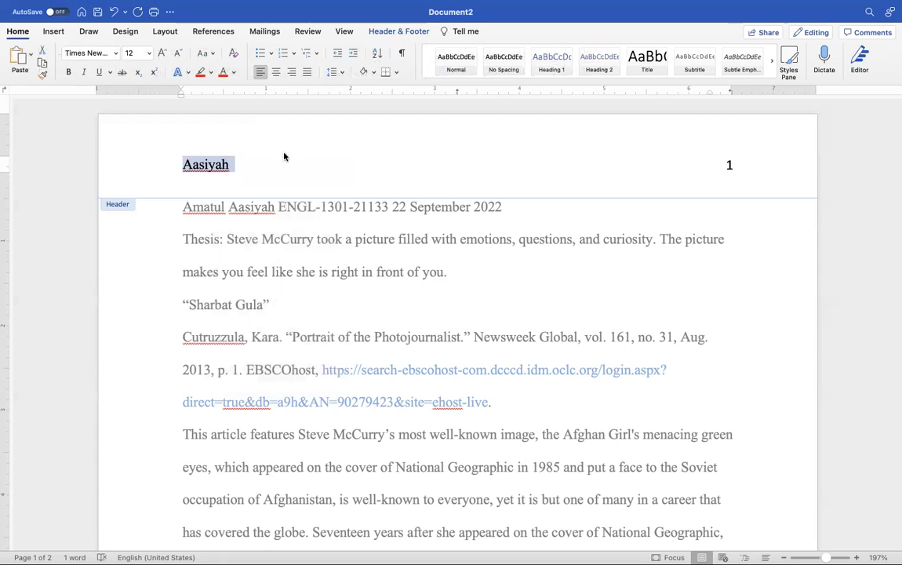
click(255, 153)
click(184, 162)
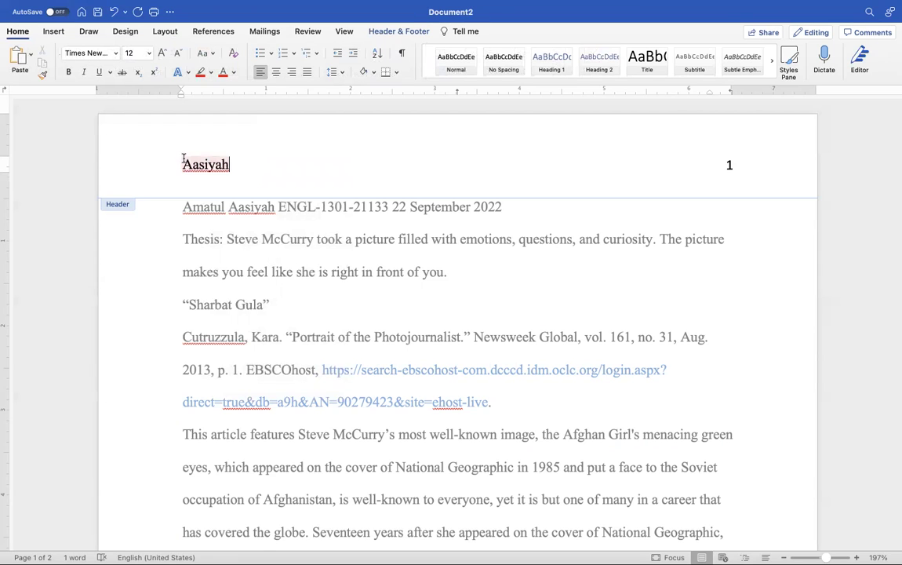
key(Tab)
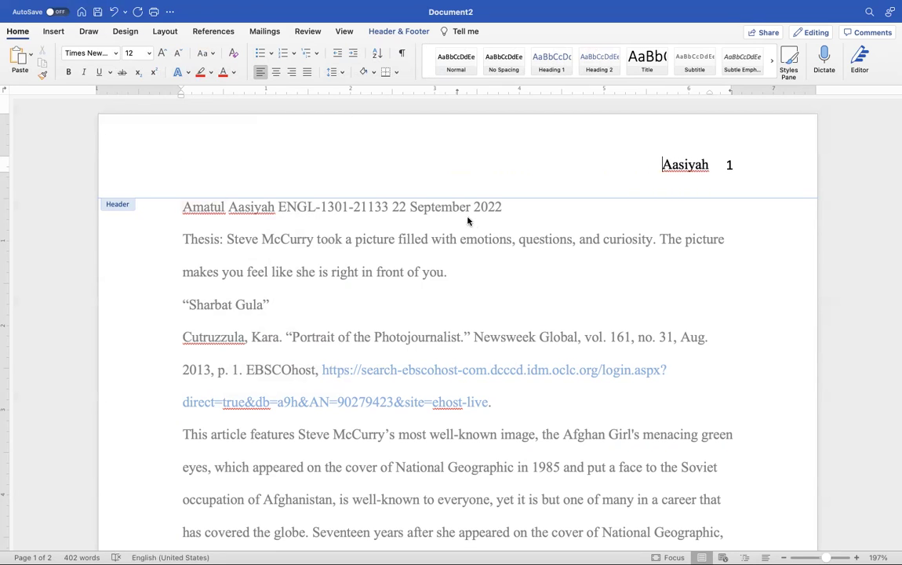
double_click(532, 224)
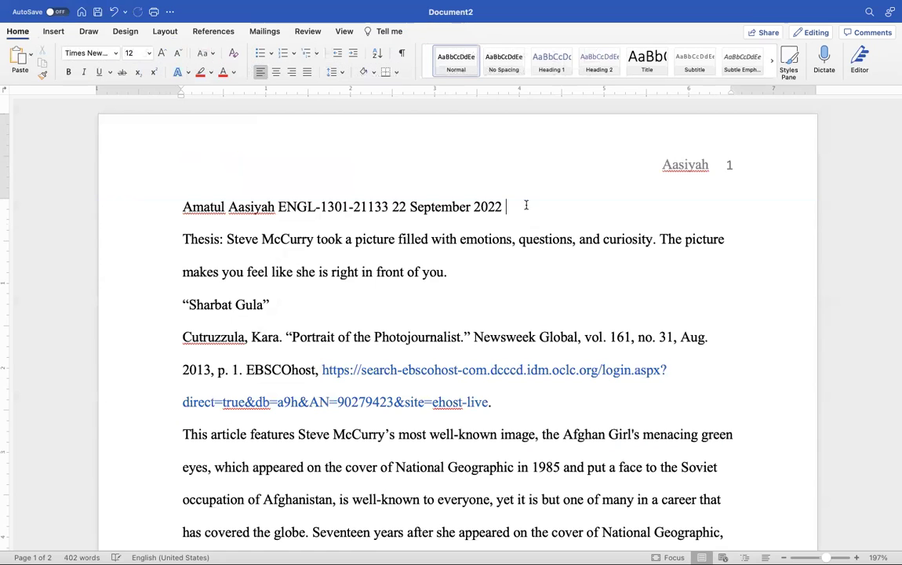
Step: Split the heading line so the author's name, the course code ENGL-1301-21133 and the date 22 September 2022 stand on separate lines
click(277, 206)
key(Return)
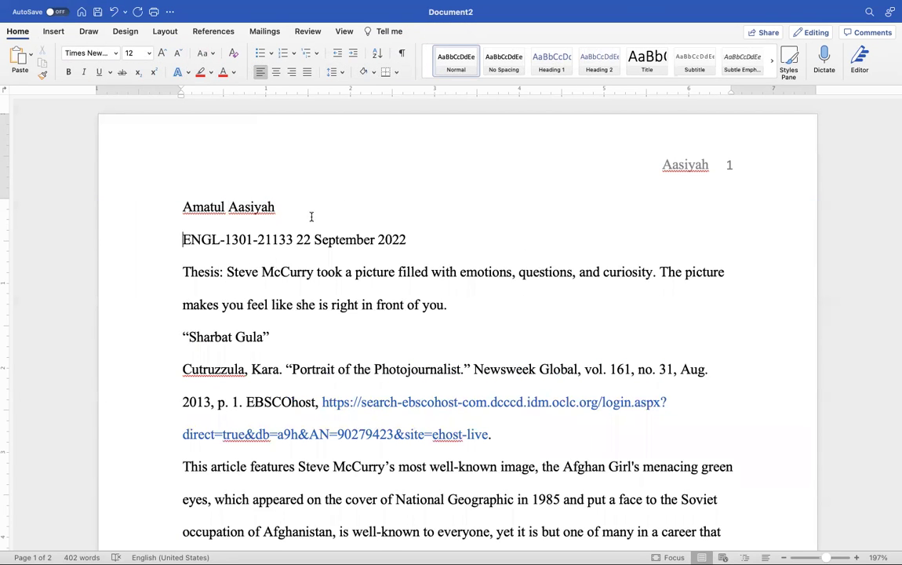
click(295, 240)
key(Return)
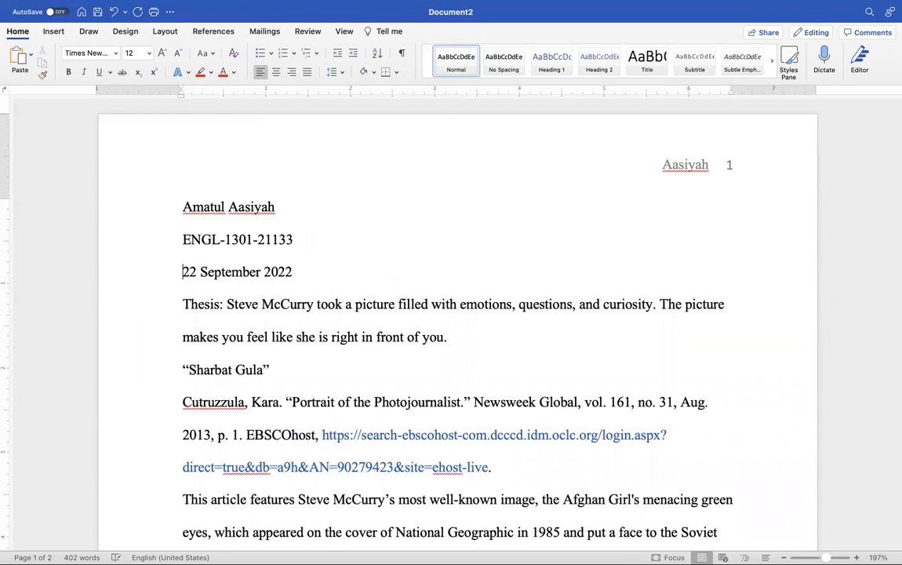
key(Return)
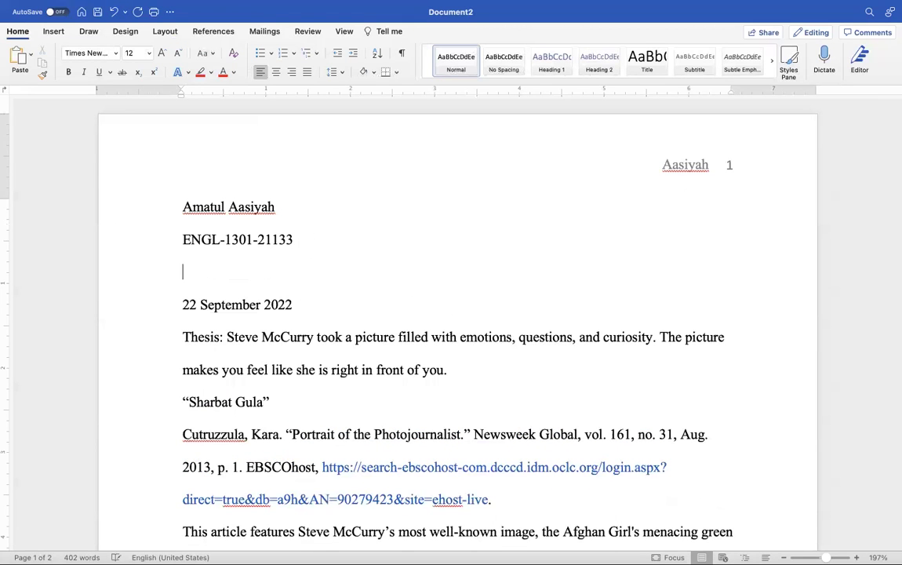
Step: Add a line with "Professor" and the instructor's last name below the author's name, and remove the empty line above the date
click(284, 220)
key(Return)
text(P)
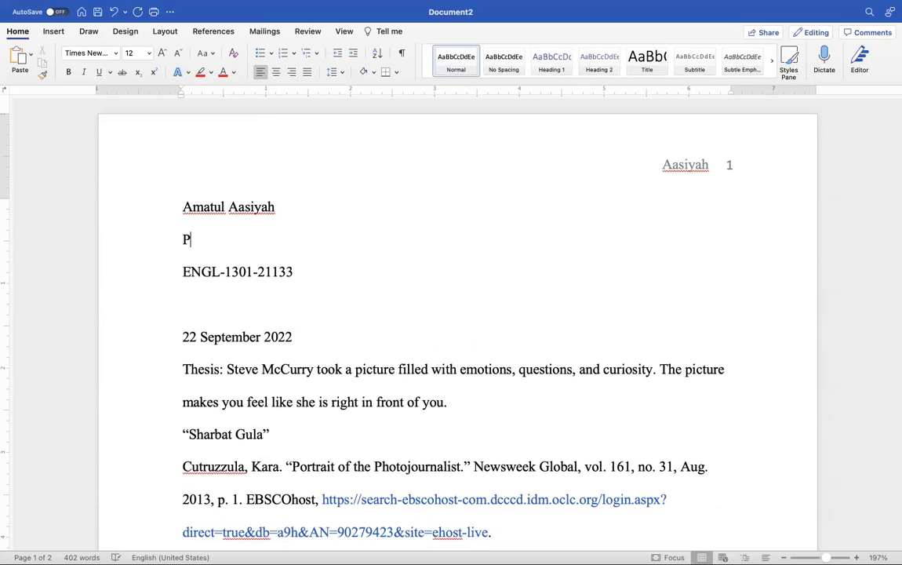
text(f)
text(o)
text(essor H)
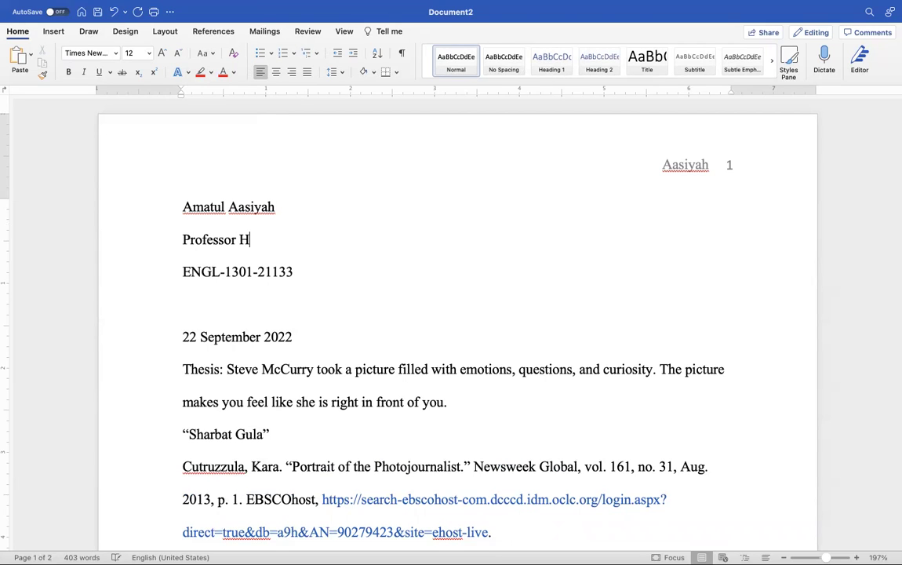
text(ollon)
key(BackSpace)
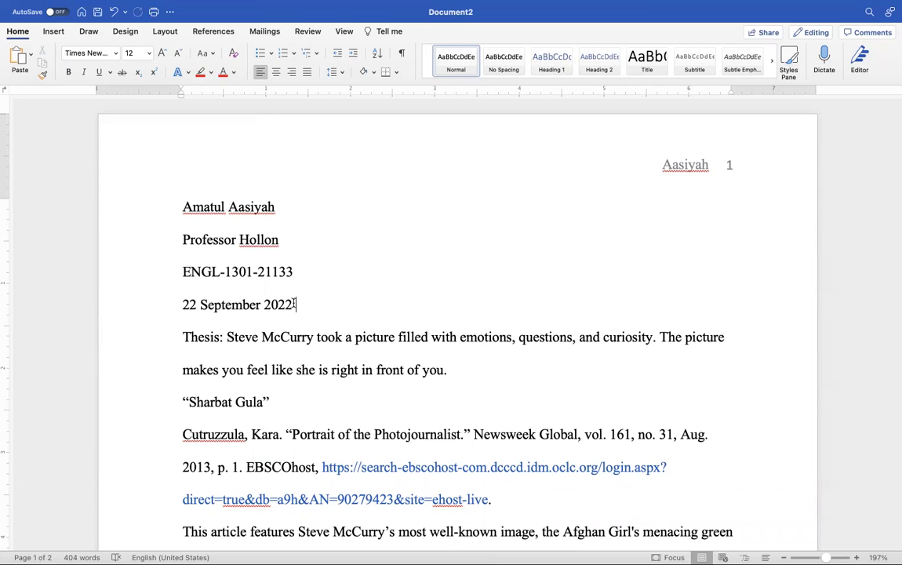
Step: Insert one blank line after the date and another after the thesis paragraph
key(Down)
key(Return)
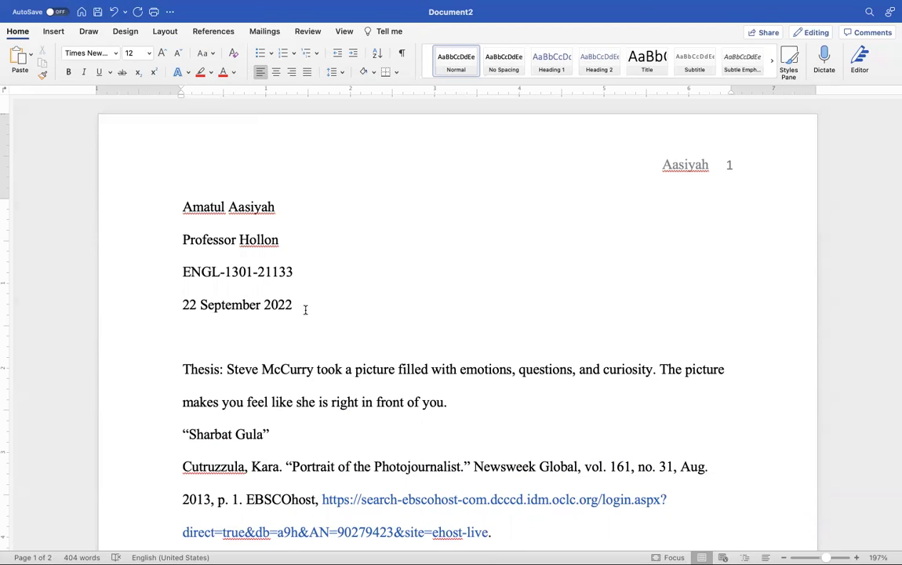
scroll(263, 376, down, 3)
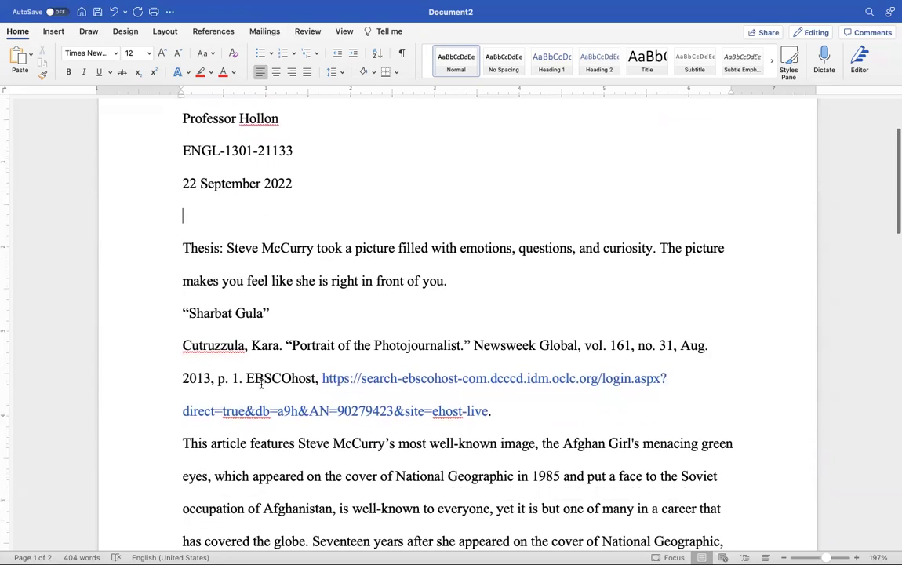
click(458, 280)
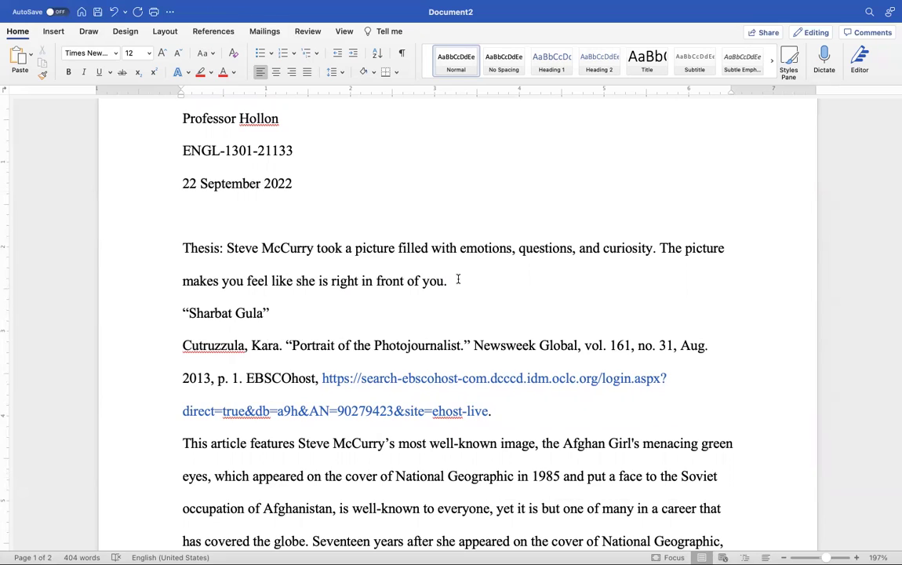
key(Return)
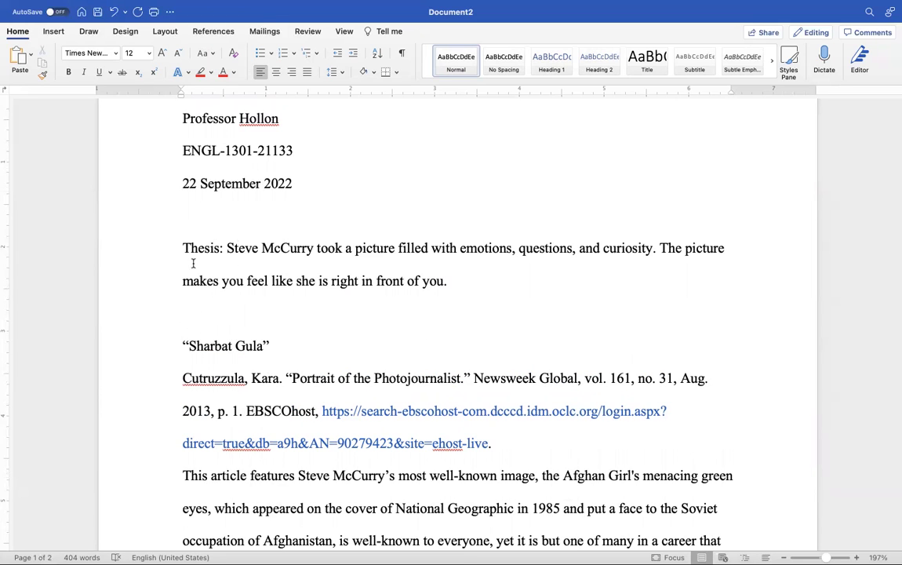
Step: Put "Annotated Bibliography:" in front of the "Sharbat Gula" title and center the title line
scroll(232, 301, down, 3)
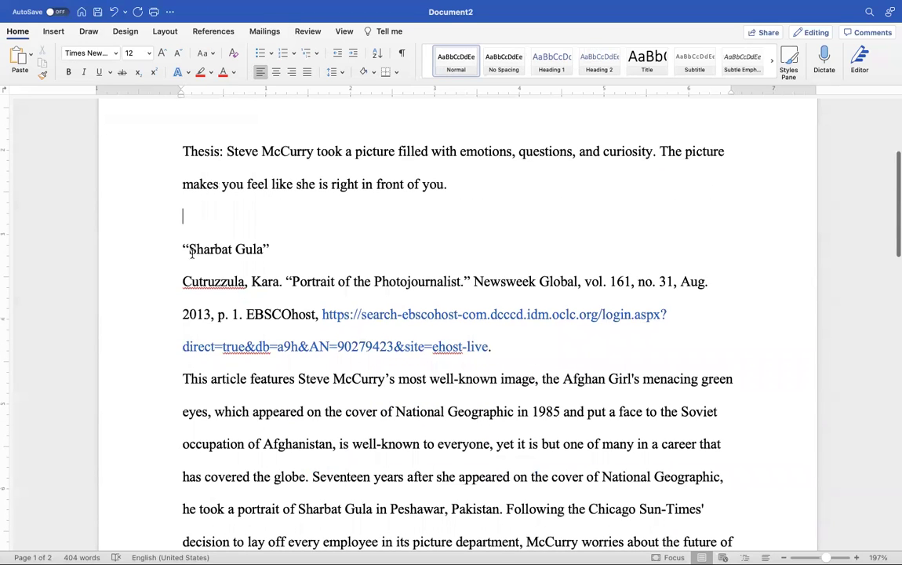
text(Annotat)
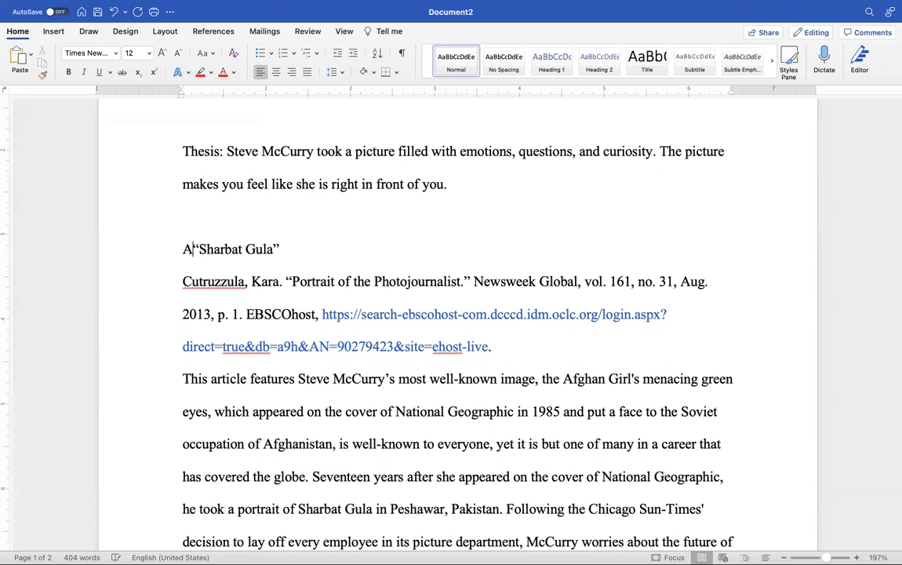
text(ed Bi)
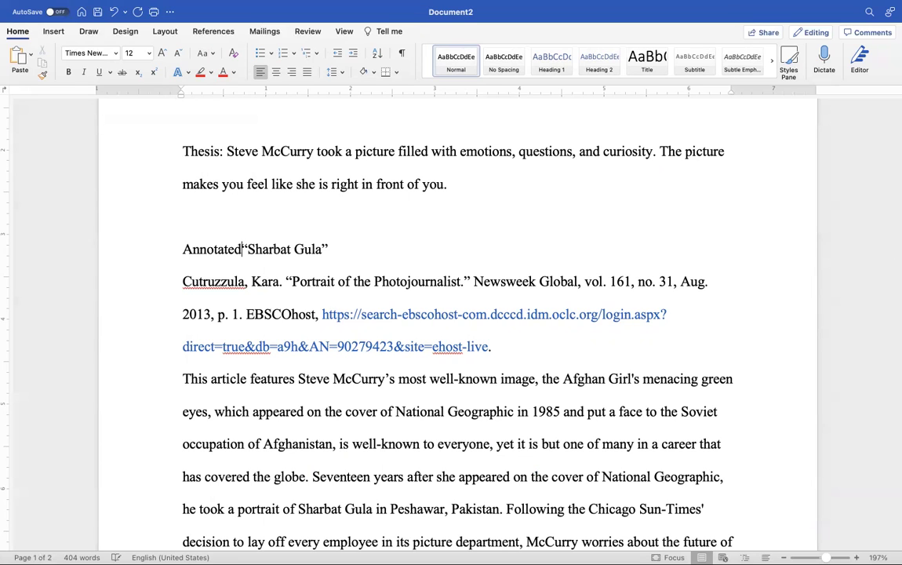
text(blio)
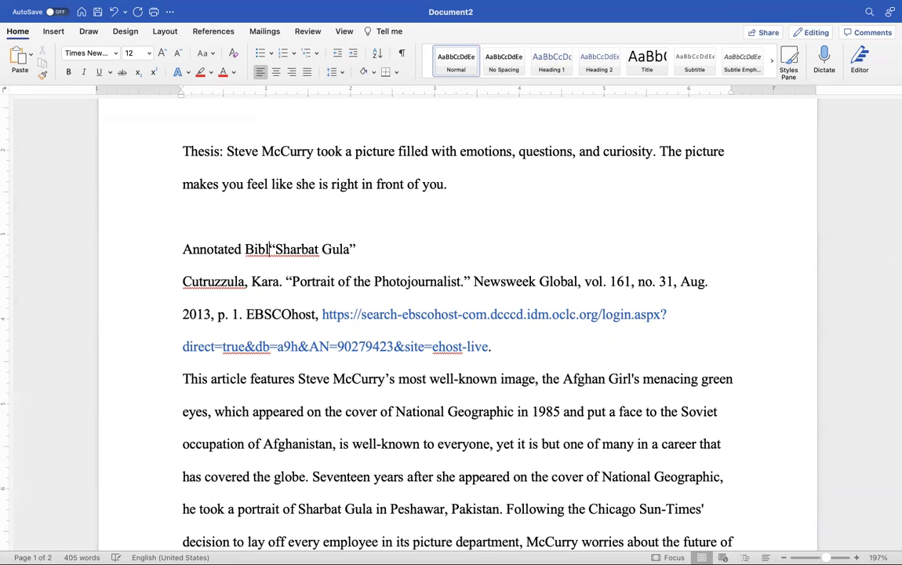
text(graphy)
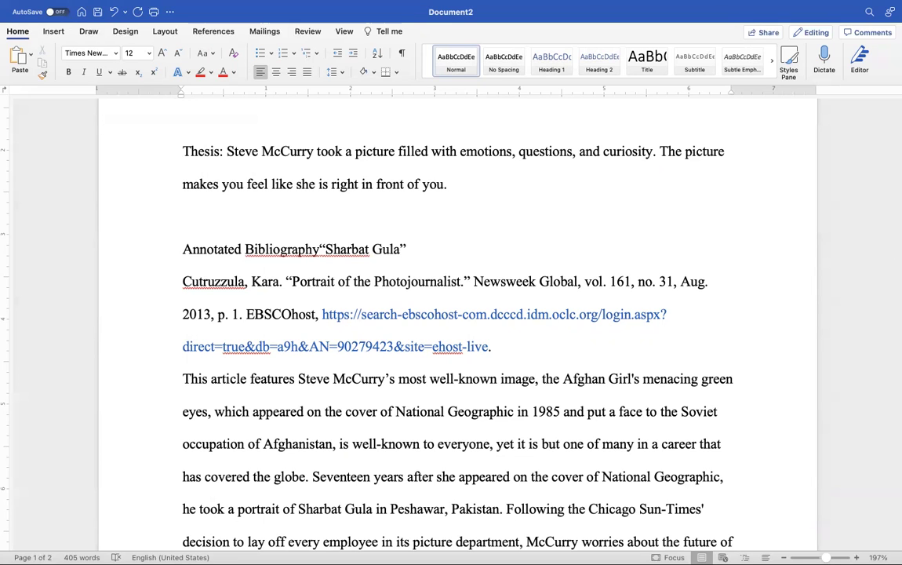
text(:)
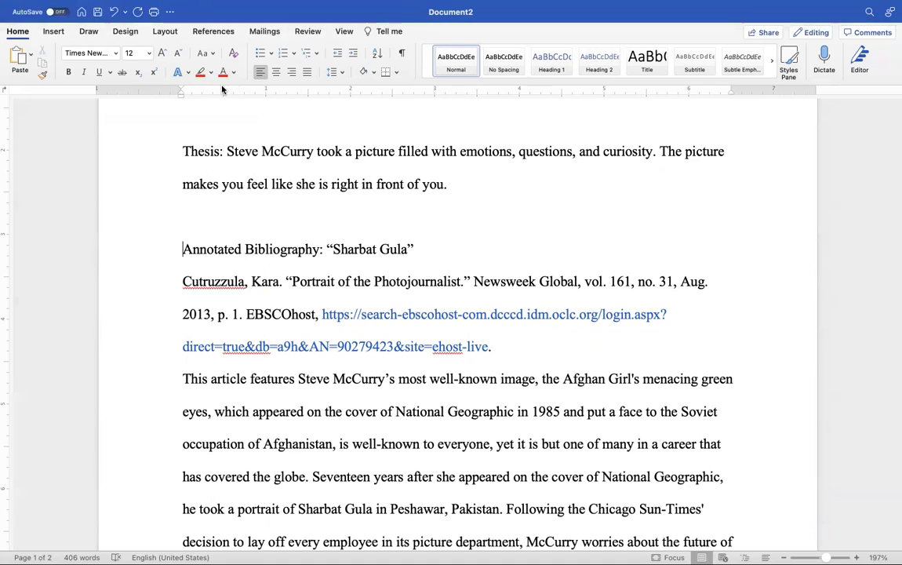
click(277, 73)
Step: Examine the layout of both pages, from the heading block and title through the source entries and page headers
scroll(275, 313, down, 3)
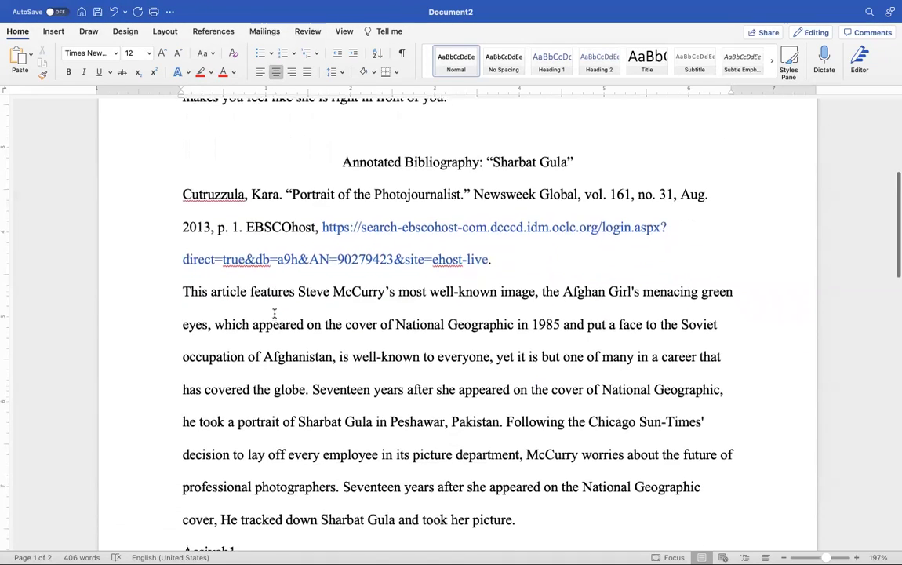
scroll(276, 314, up, 6)
scroll(274, 313, down, 5)
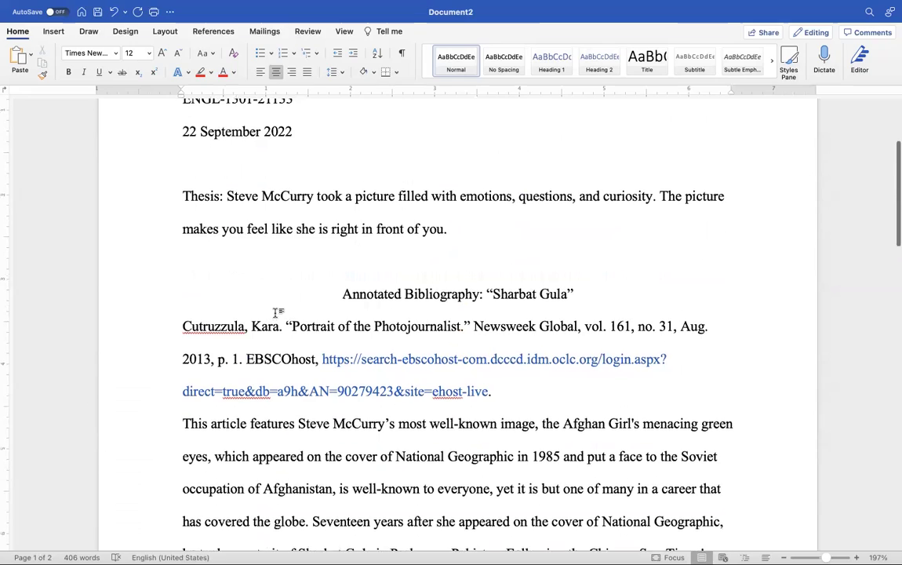
scroll(279, 312, up, 2)
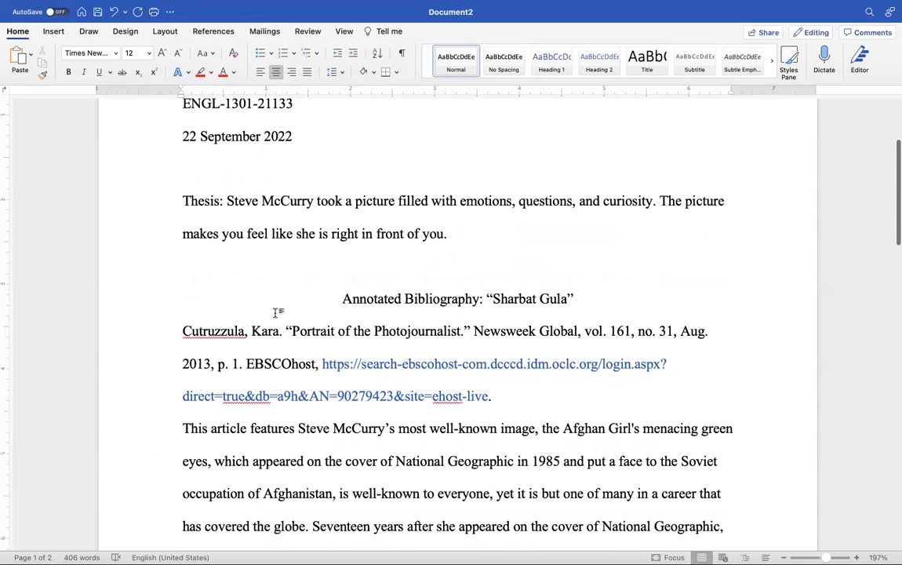
scroll(276, 314, down, 5)
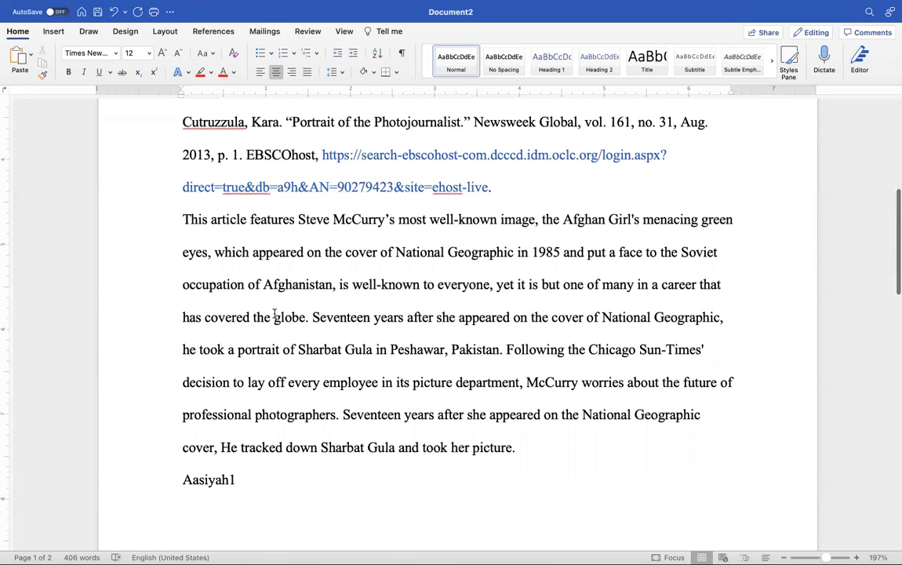
scroll(275, 313, down, 12)
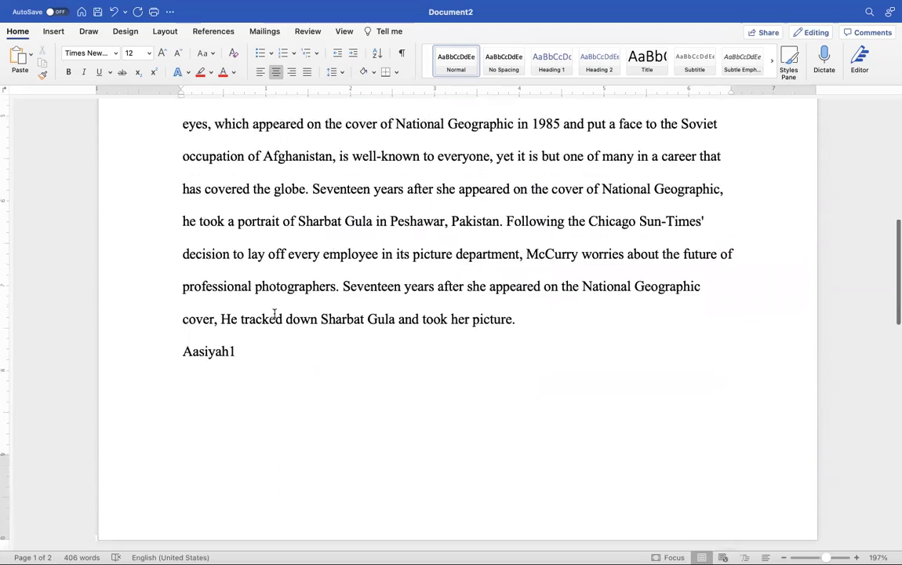
scroll(275, 314, down, 3)
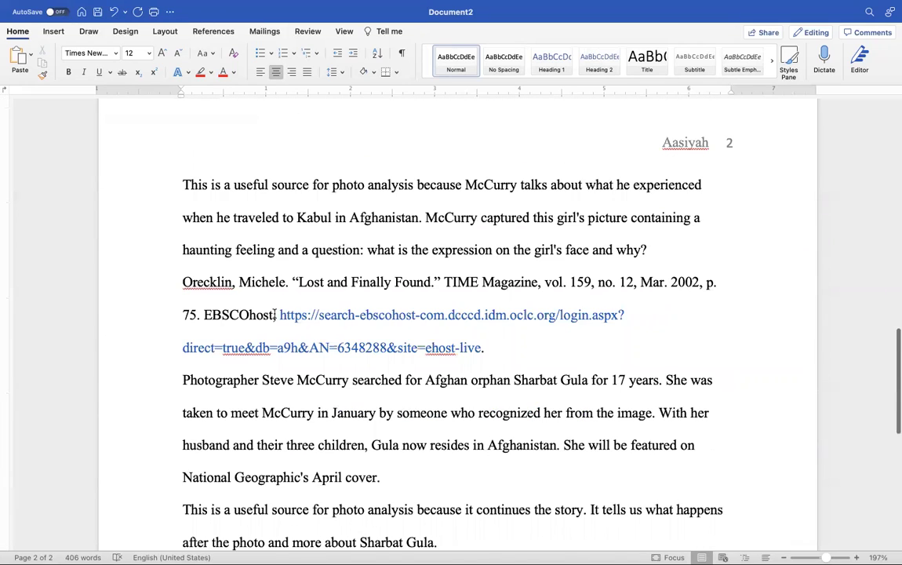
scroll(275, 314, down, 1)
scroll(275, 313, up, 20)
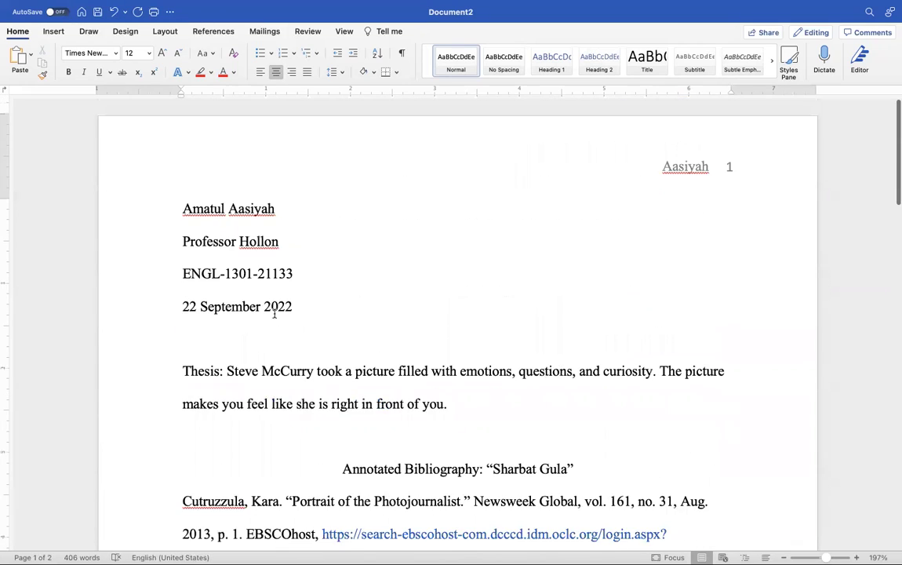
scroll(275, 313, down, 3)
scroll(275, 313, down, 4)
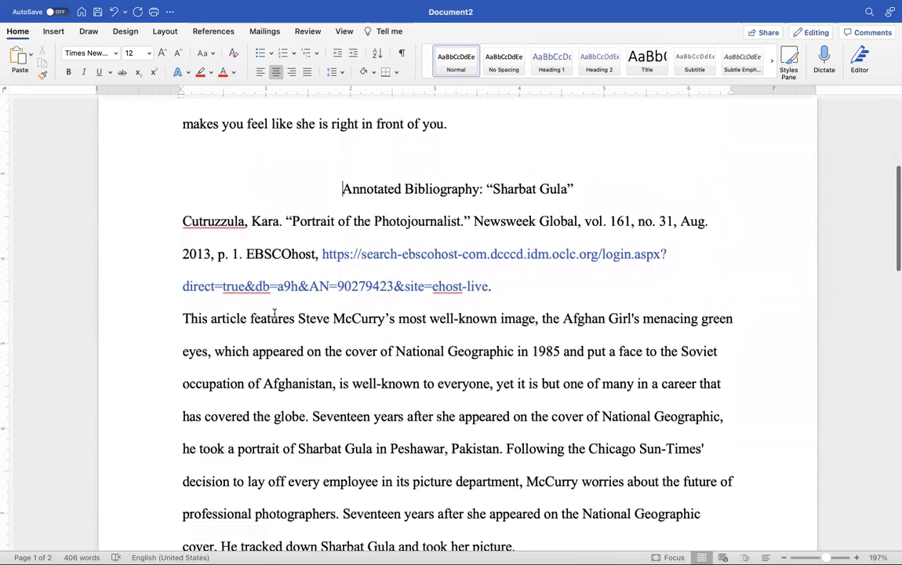
double_click(195, 208)
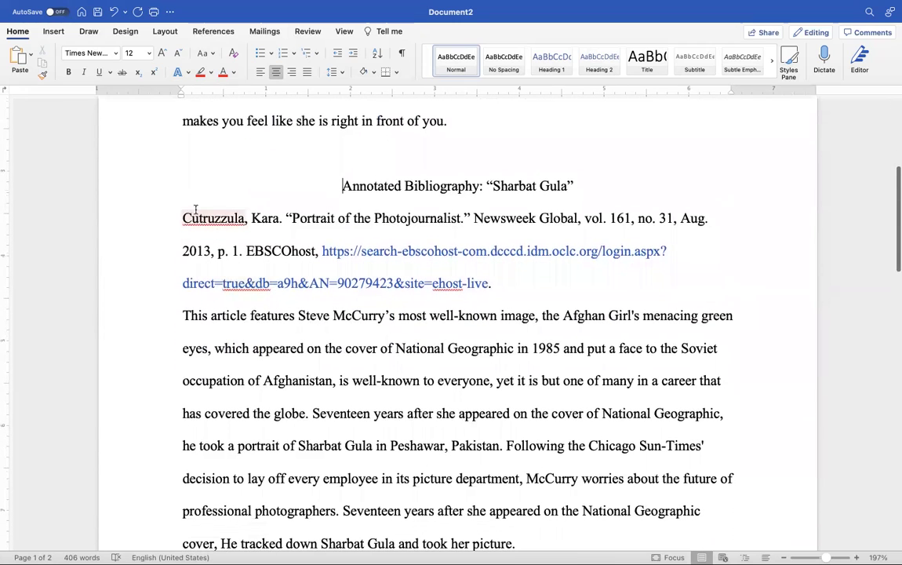
right_click(183, 216)
click(215, 177)
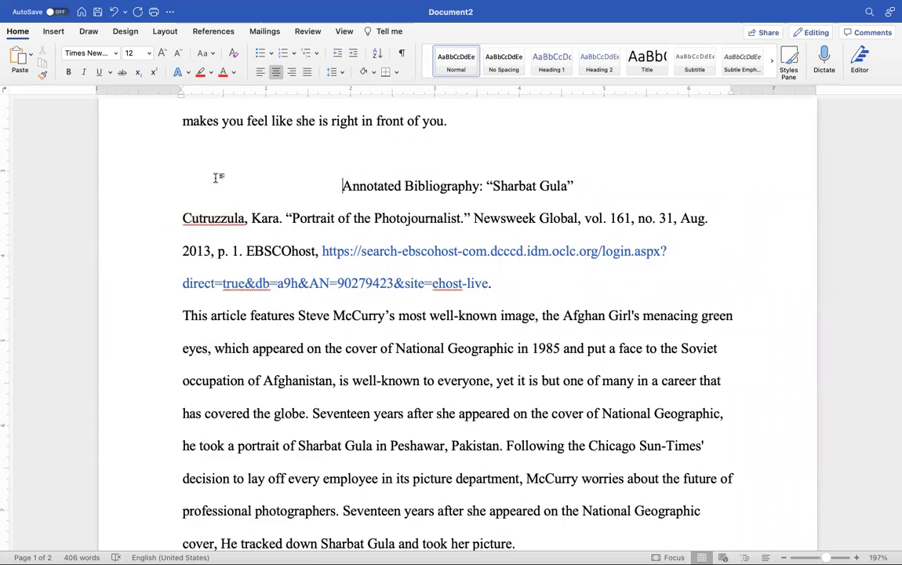
Step: Apply a 0.5-inch hanging indent to all citations and annotation paragraphs below the "Annotated Bibliography" title
drag(183, 217, 236, 554)
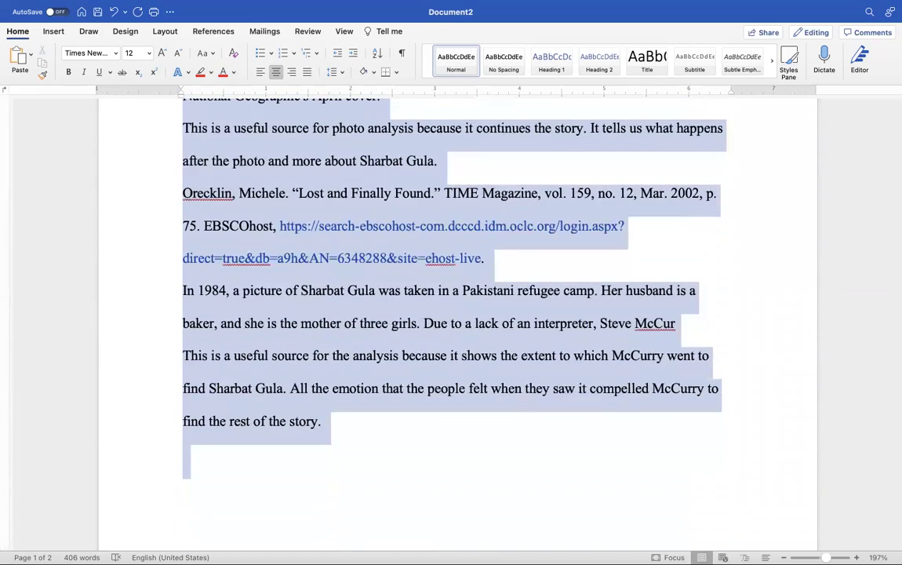
scroll(628, 387, up, 10)
scroll(628, 387, up, 15)
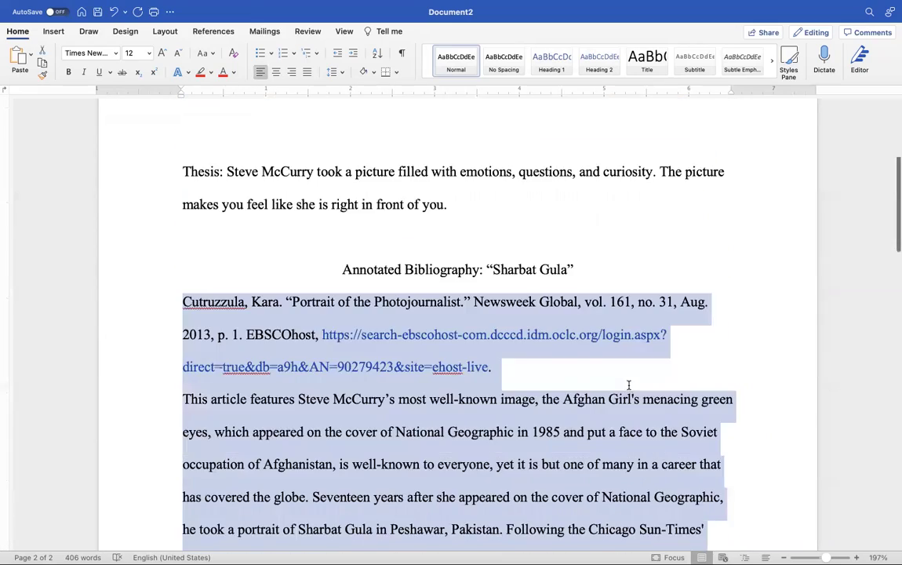
scroll(628, 383, down, 3)
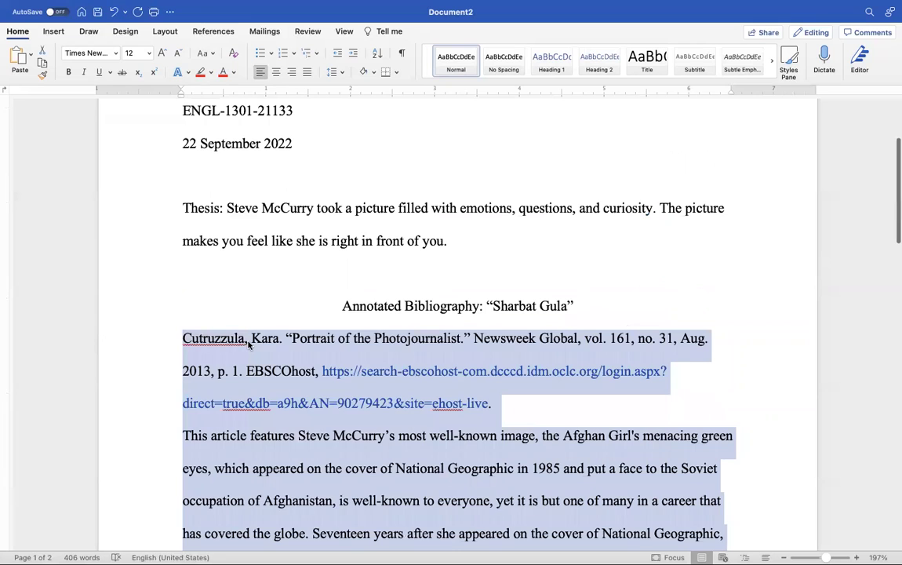
right_click(248, 345)
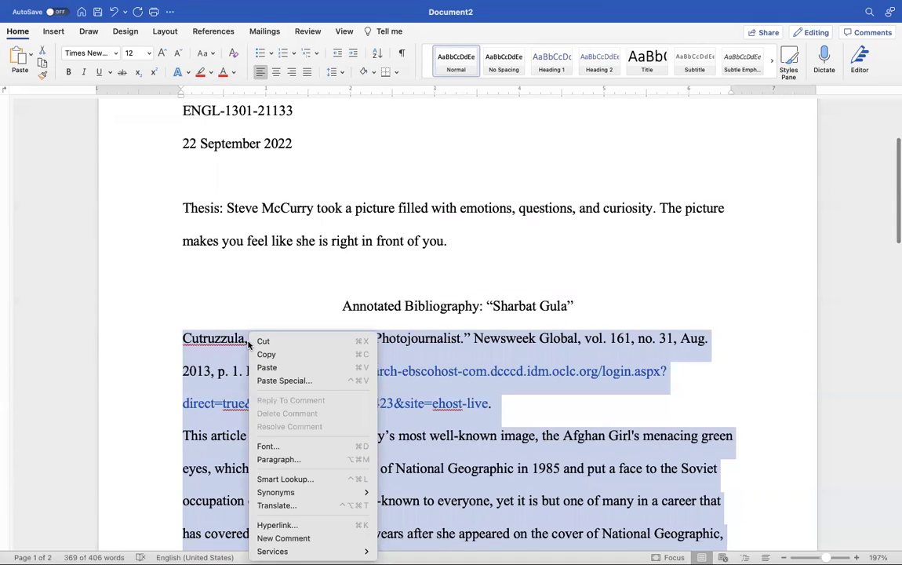
click(282, 459)
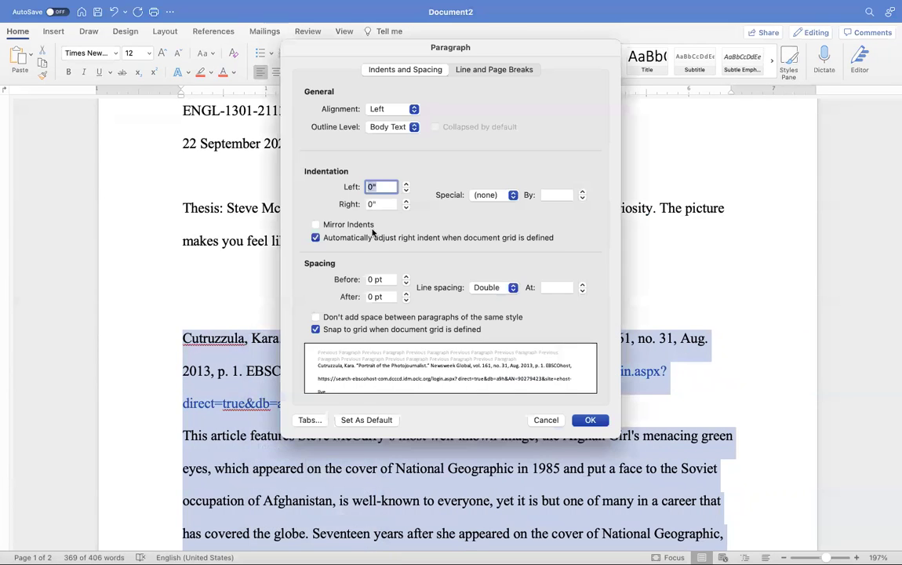
click(504, 200)
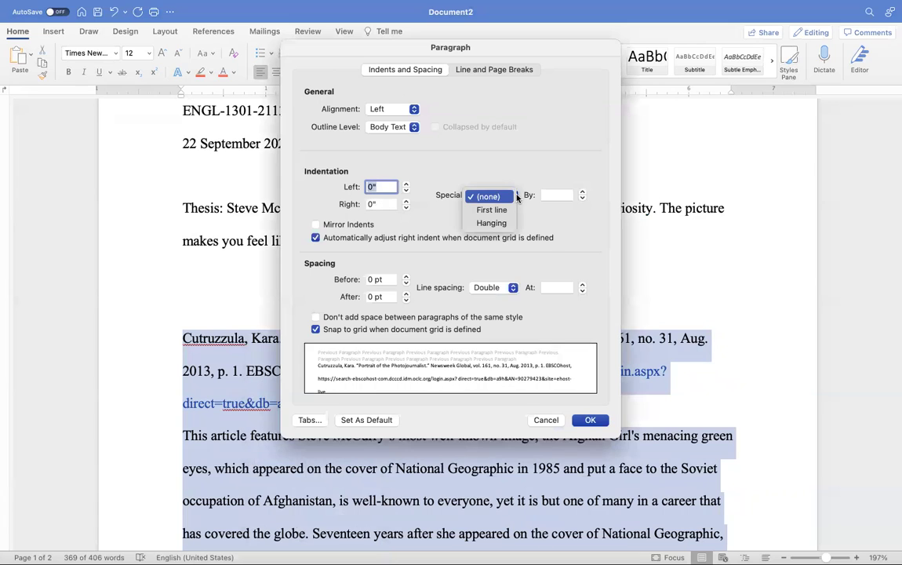
click(491, 224)
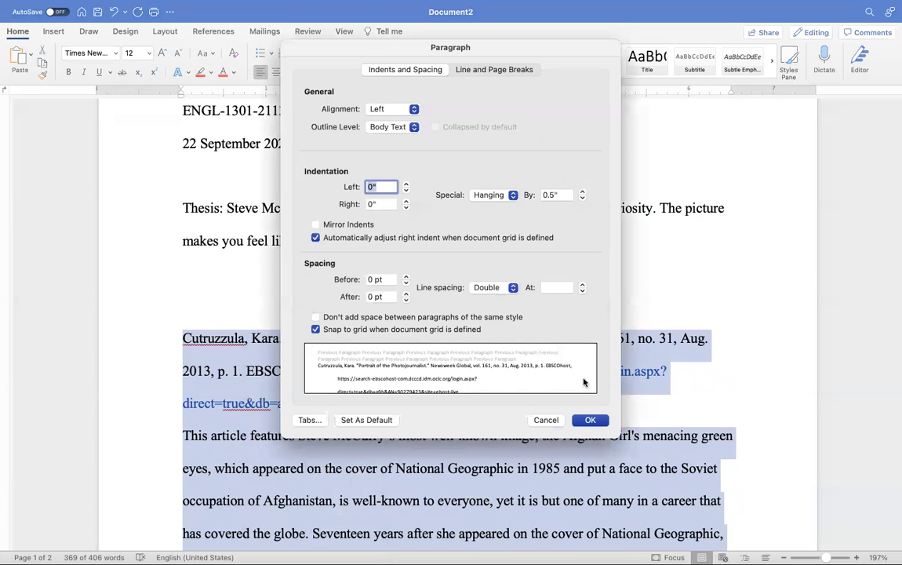
click(589, 419)
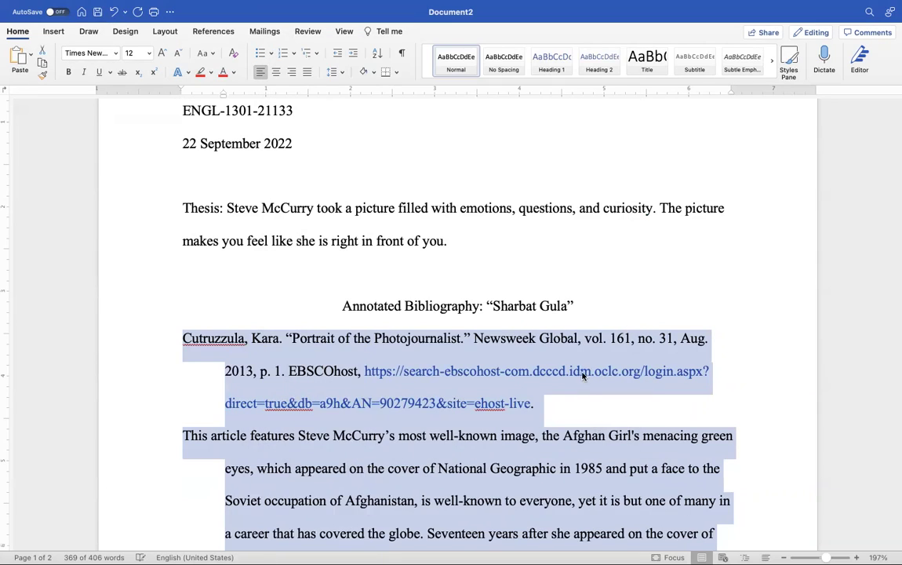
scroll(592, 407, down, 3)
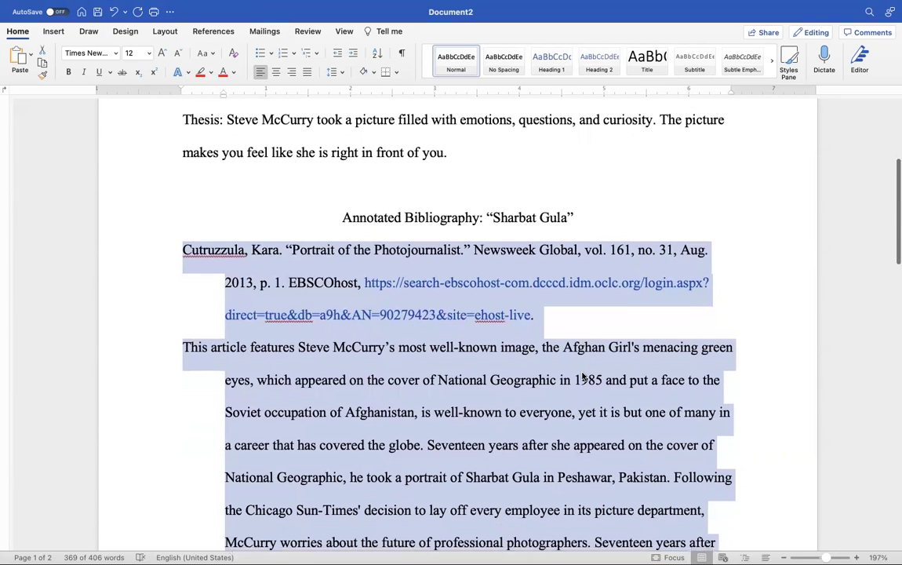
scroll(583, 377, up, 4)
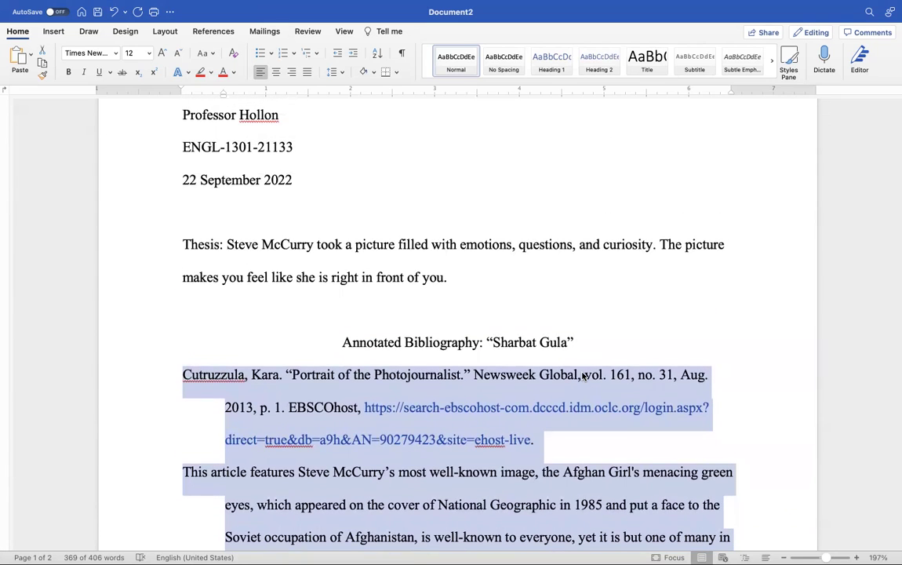
Step: Format the magazine title "Newsweek Global," in the first citation as red italic text
click(681, 301)
drag(586, 374, 531, 374)
click(609, 375)
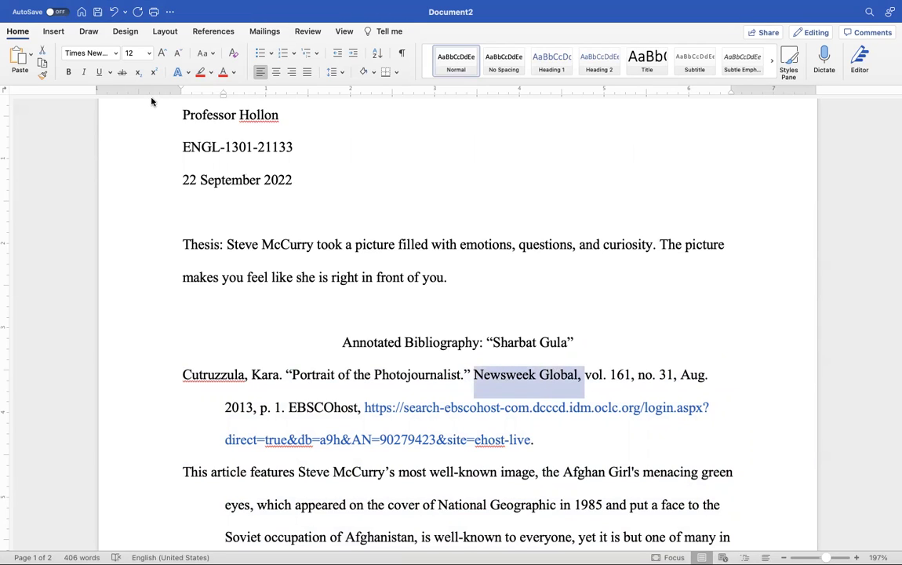
click(222, 72)
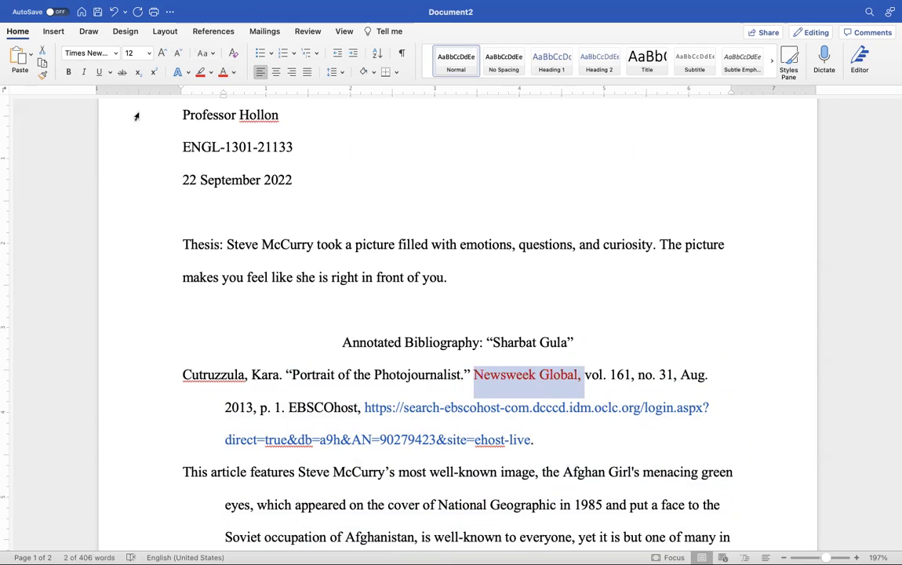
click(83, 72)
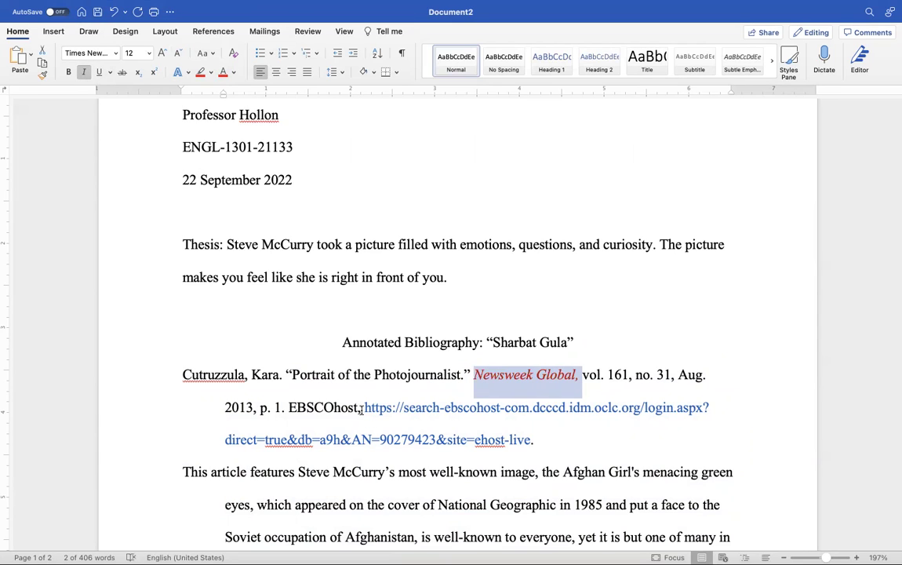
Step: Replace "EBSCOhost," in the first citation with "Academic Search Complete," in red
drag(363, 407, 288, 408)
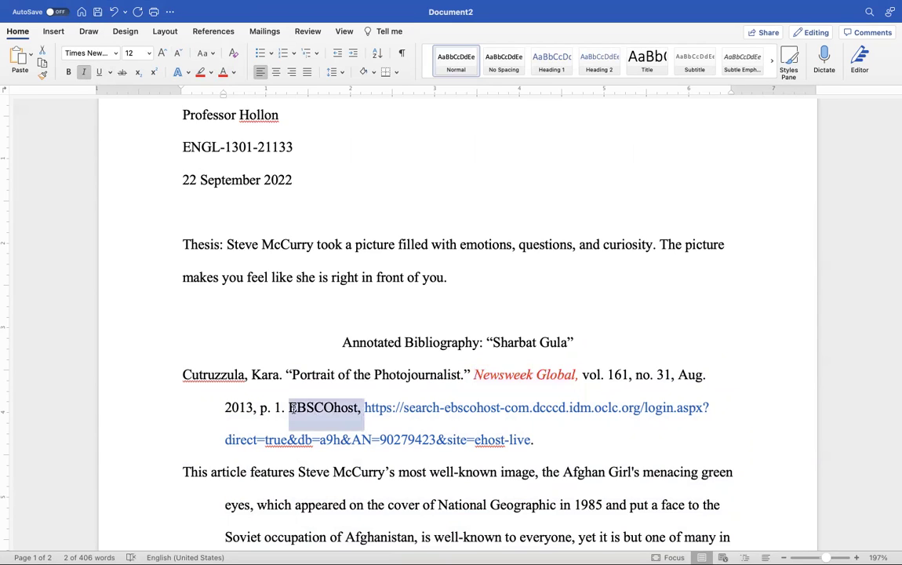
click(223, 73)
text(Academi)
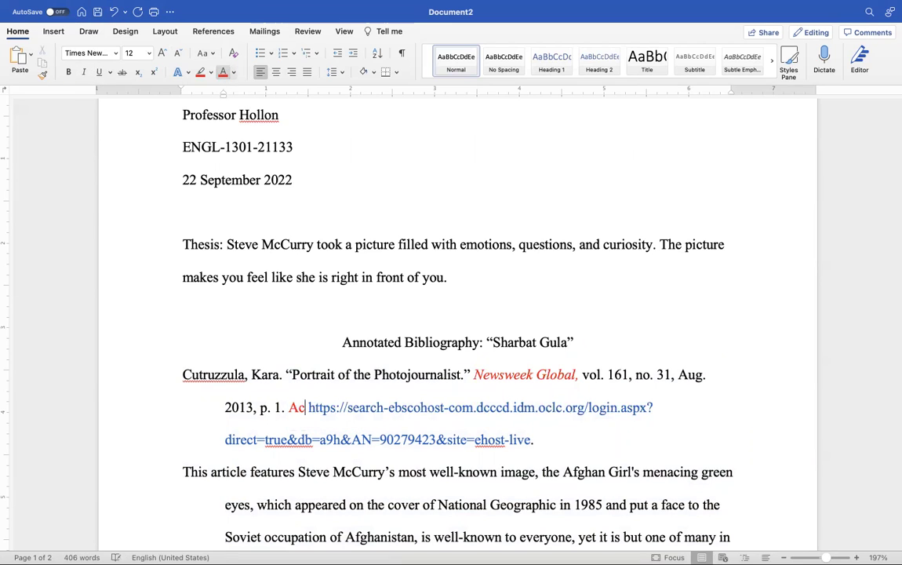
text(c )
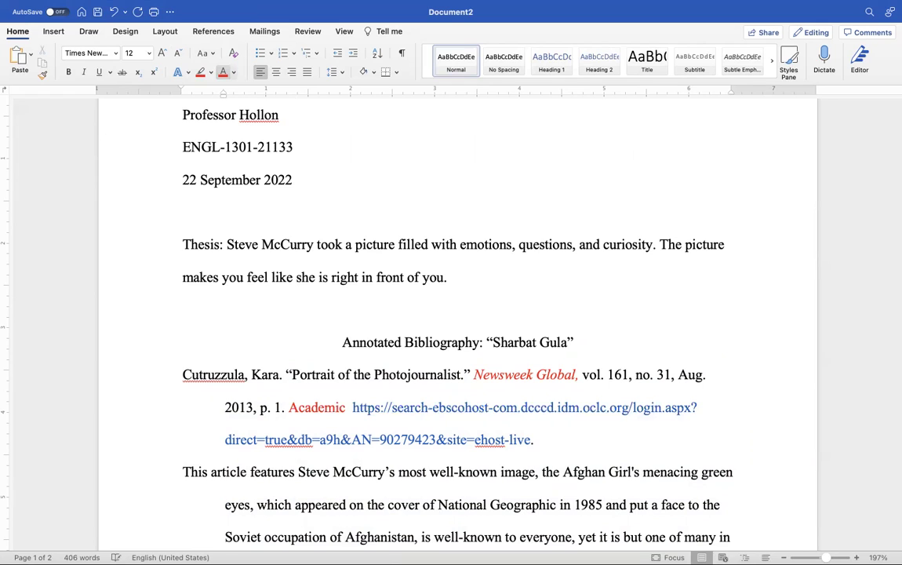
text(Search Co)
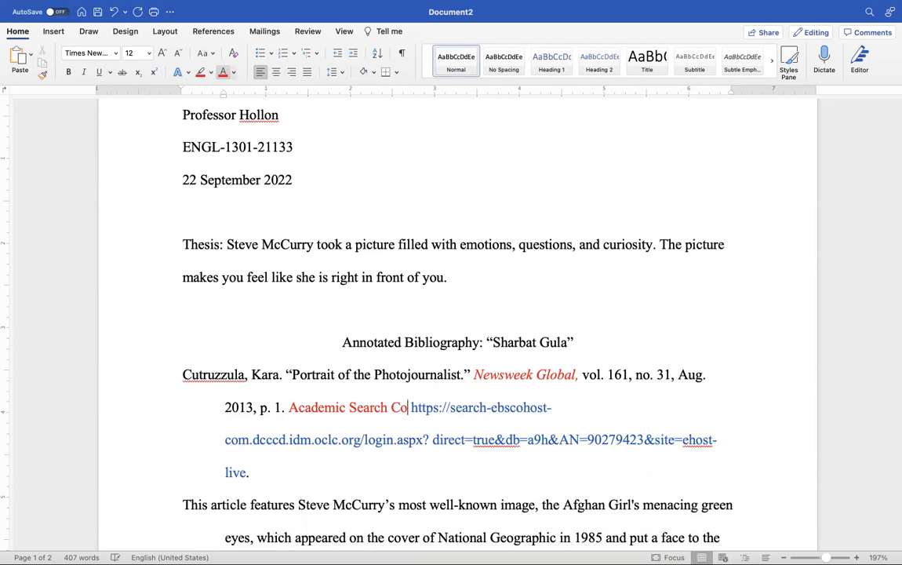
text(mplete,)
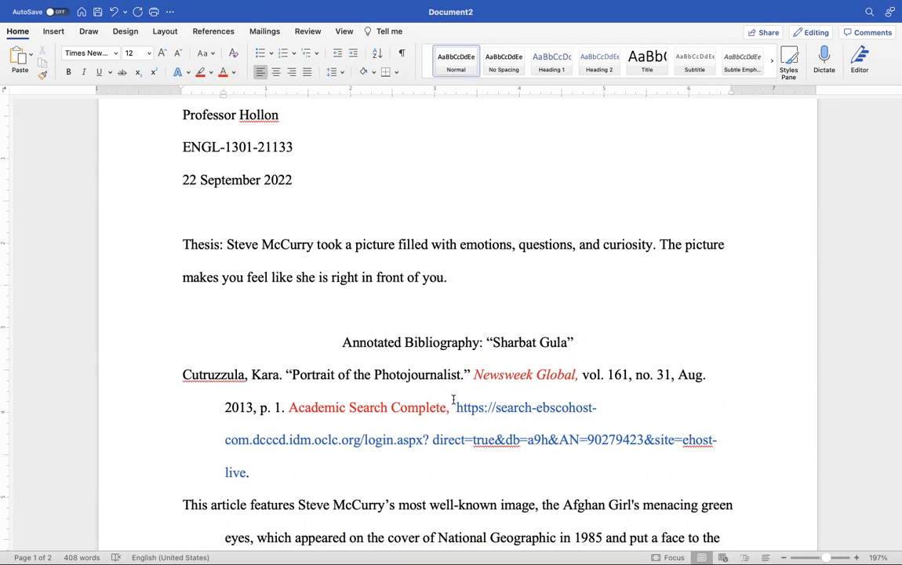
Step: Italicize the database name "Academic Search Complete" in the first citation
drag(446, 409, 291, 390)
click(418, 396)
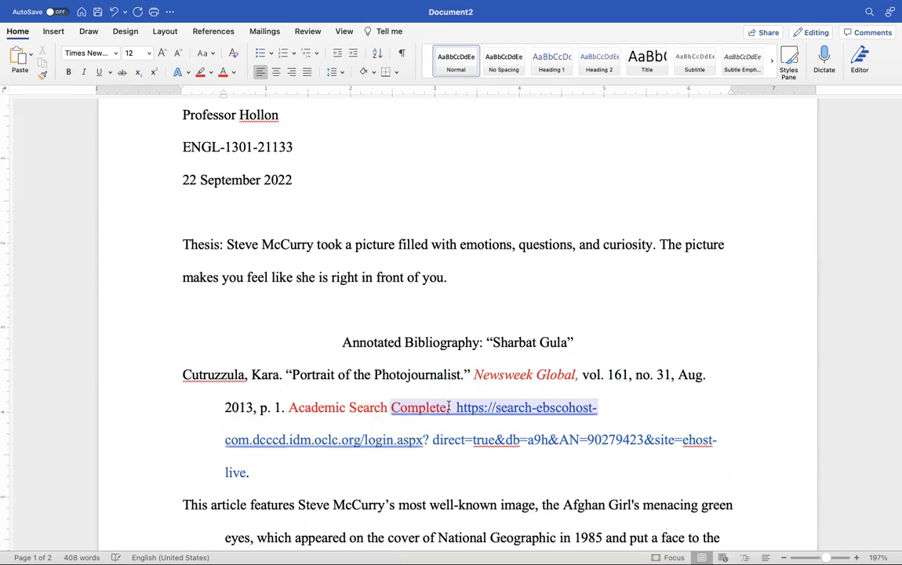
key(BackSpace)
text(,)
drag(288, 407, 442, 402)
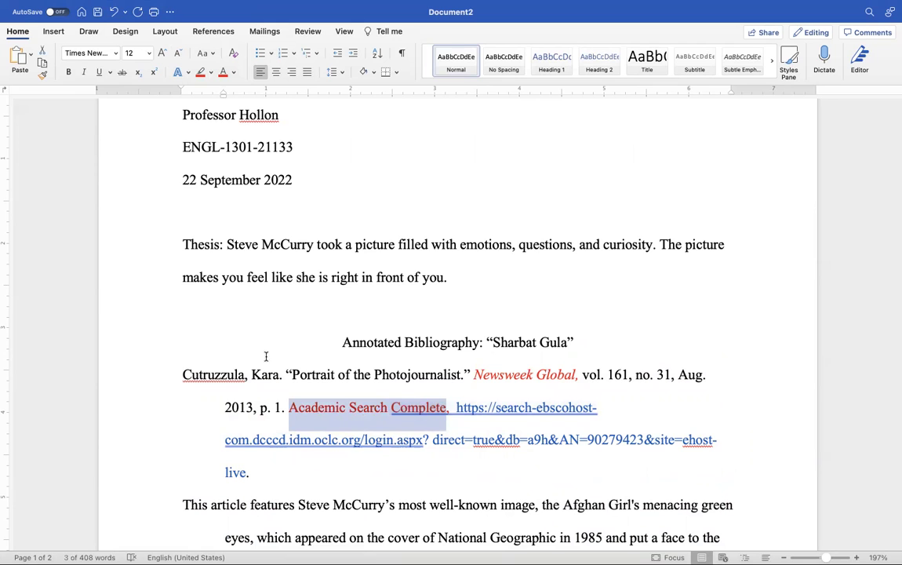
click(84, 71)
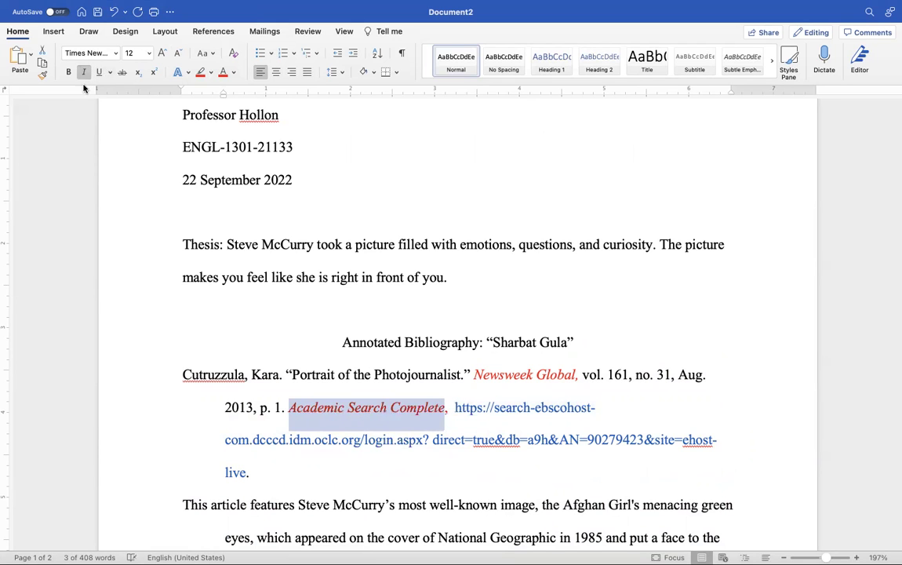
click(94, 286)
Step: Indent the first annotation paragraph, "This article features...", by two tab stops so its first line sits beyond the hanging indent
scroll(413, 226, down, 3)
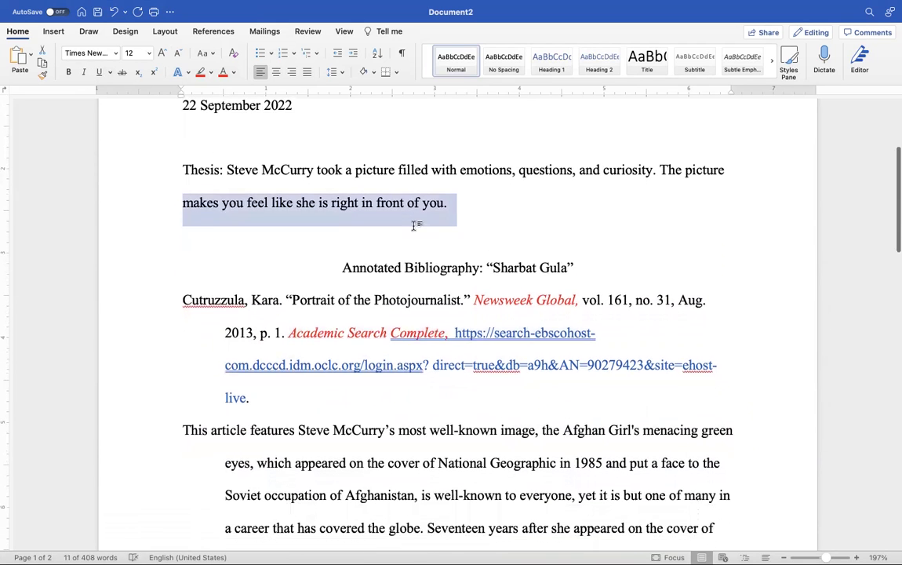
scroll(414, 226, down, 4)
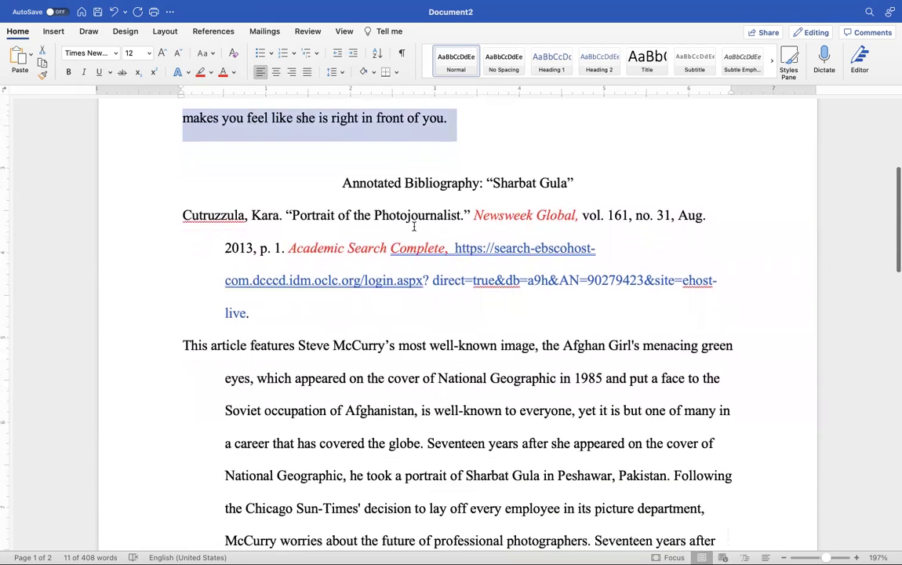
click(182, 331)
key(Tab)
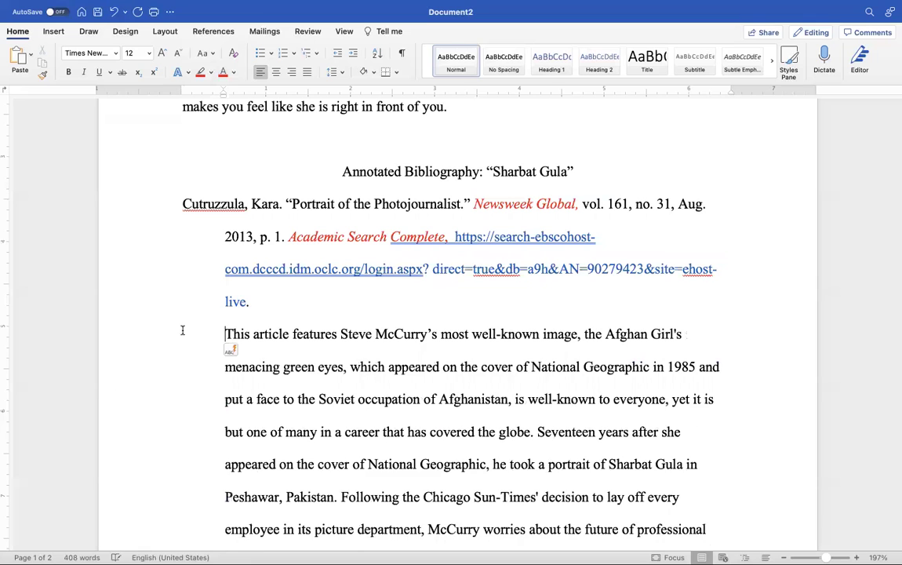
key(Tab)
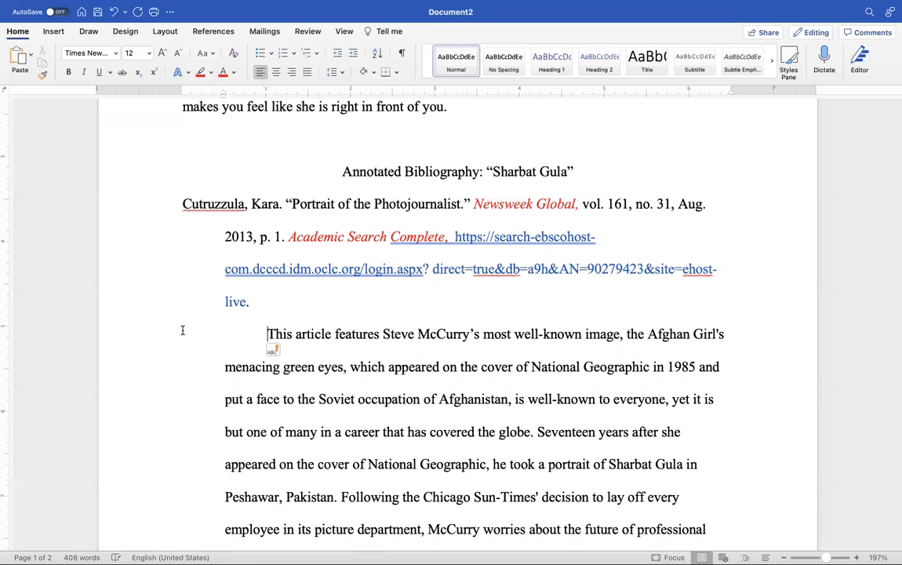
Step: Delete the stray line with the author's name and page number below the first annotation paragraph
scroll(182, 329, down, 7)
scroll(182, 330, down, 2)
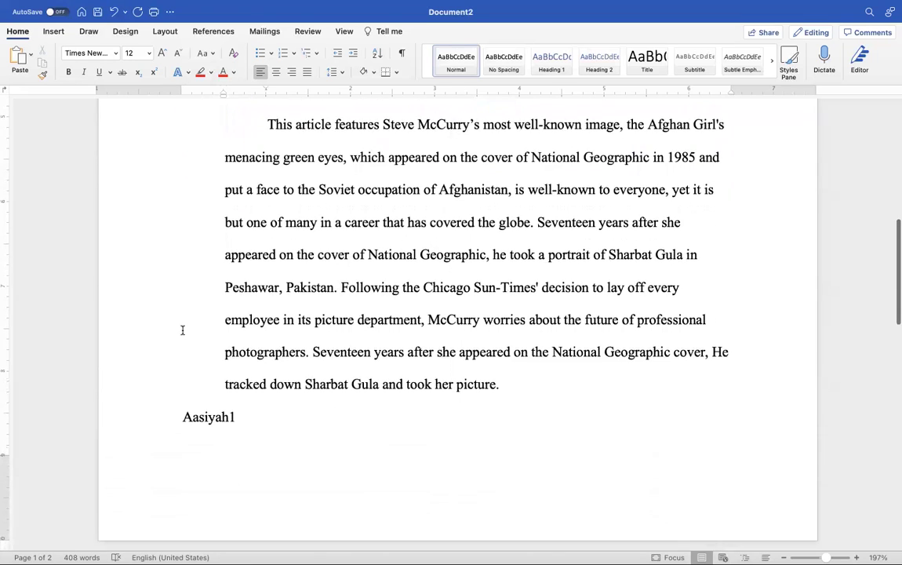
drag(235, 419, 167, 418)
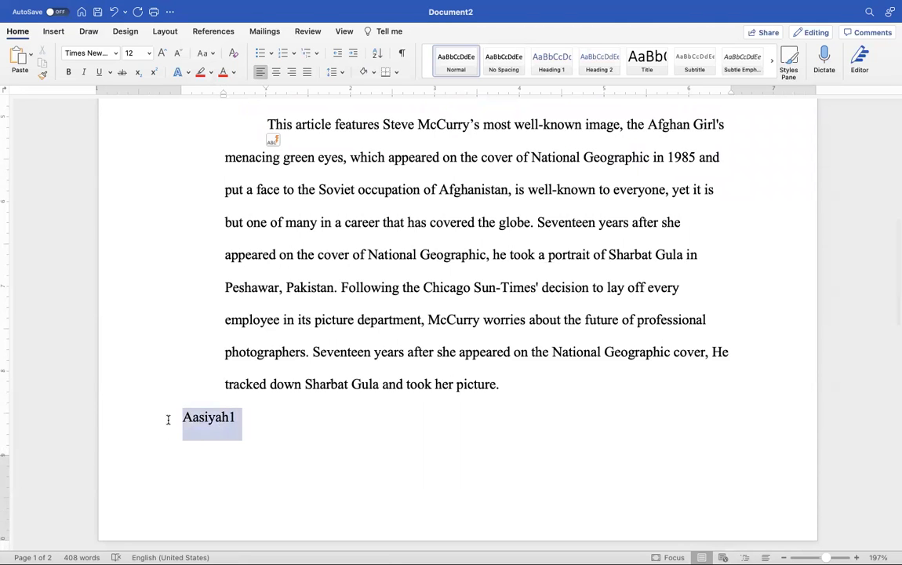
key(BackSpace)
scroll(162, 418, down, 3)
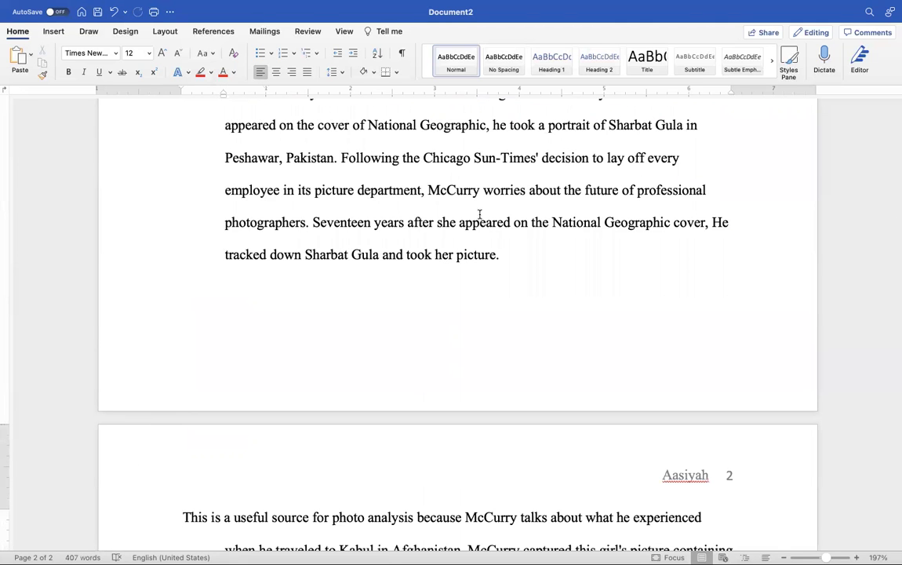
Step: Indent the first source's "This is a useful source for photo analysis..." paragraph on page 2 by two tab stops
scroll(479, 215, up, 2)
scroll(479, 214, down, 5)
scroll(479, 214, down, 4)
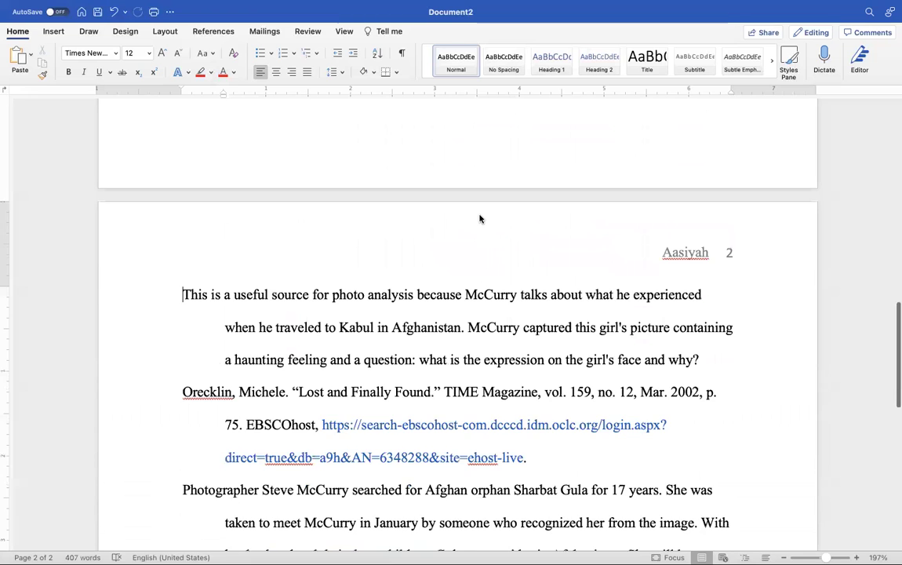
key(Tab)
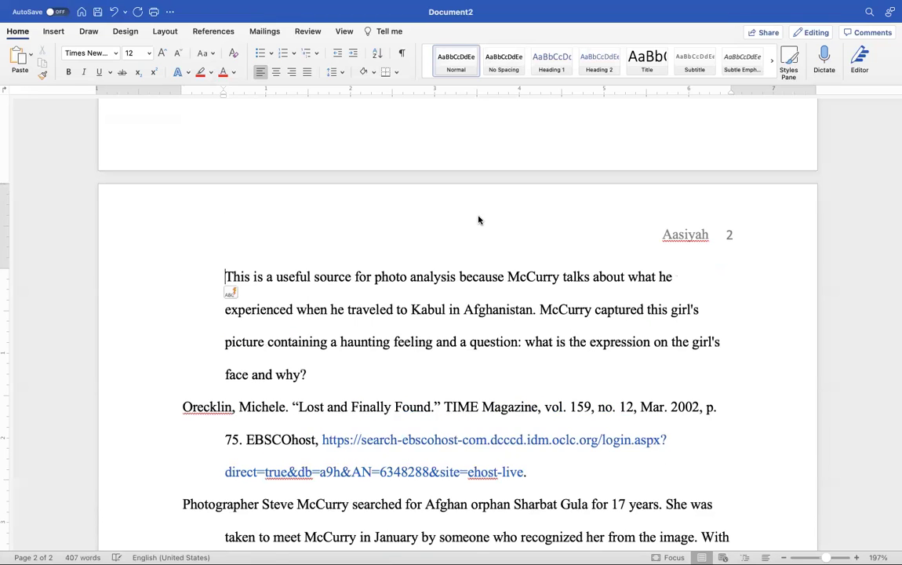
scroll(479, 220, up, 10)
scroll(481, 216, down, 5)
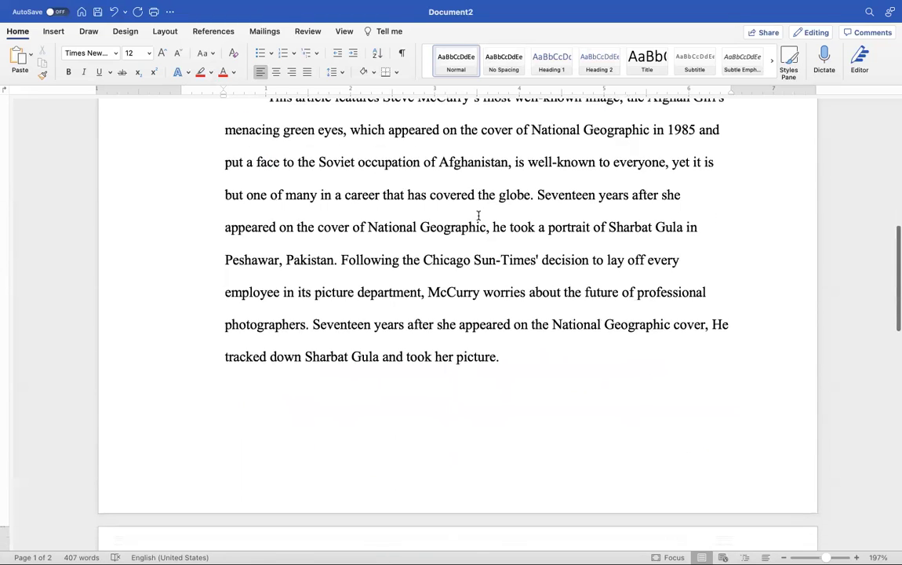
key(Tab)
scroll(481, 216, down, 6)
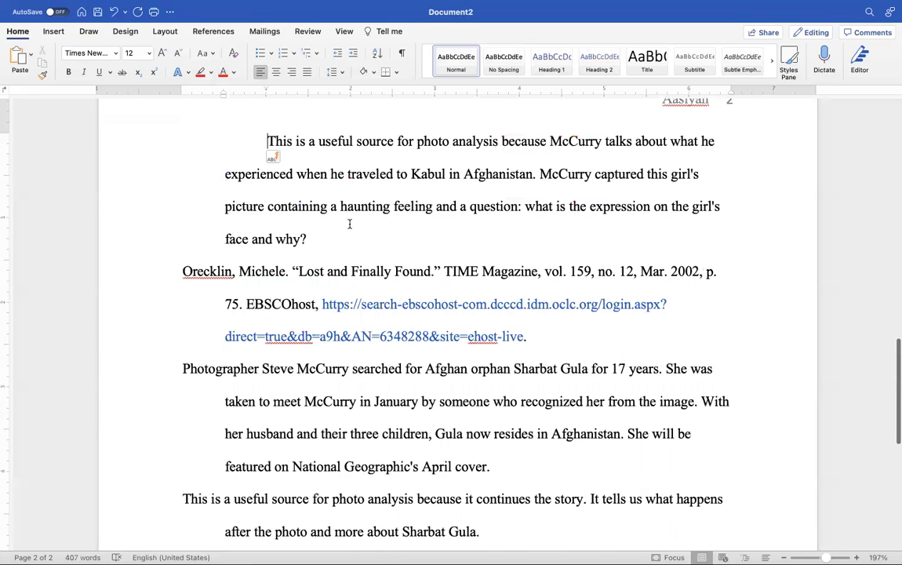
click(328, 238)
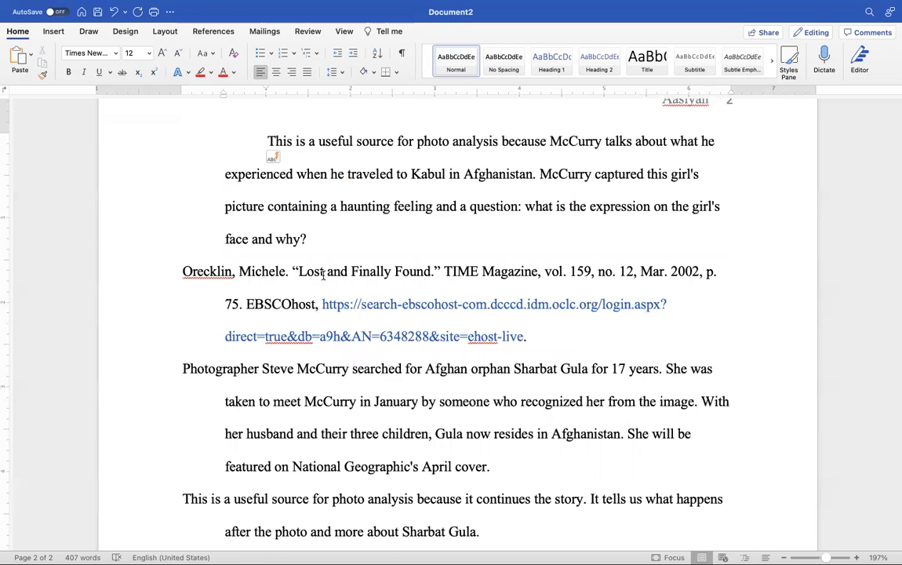
Step: Copy the red italic database name "Academic Search Complete," from the first citation
scroll(300, 294, up, 10)
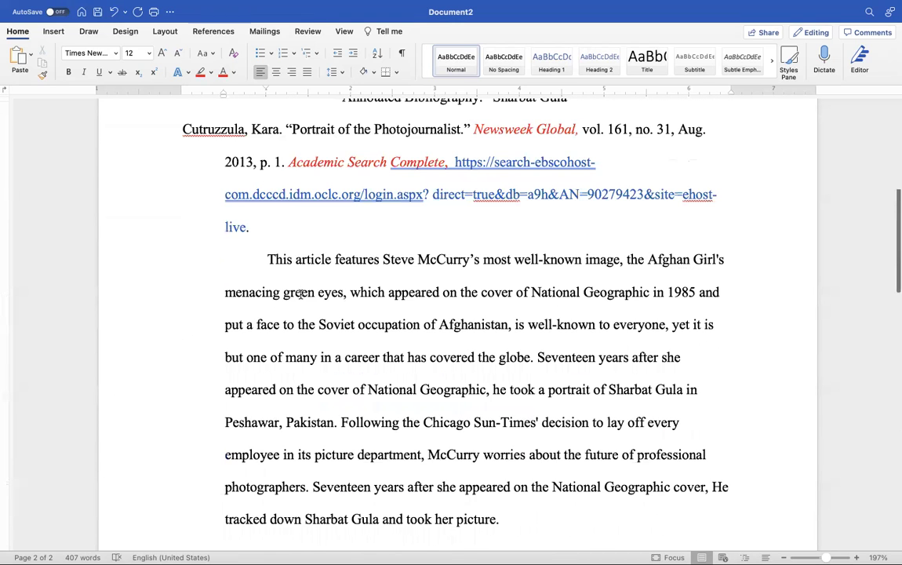
scroll(373, 238, up, 2)
drag(595, 223, 335, 225)
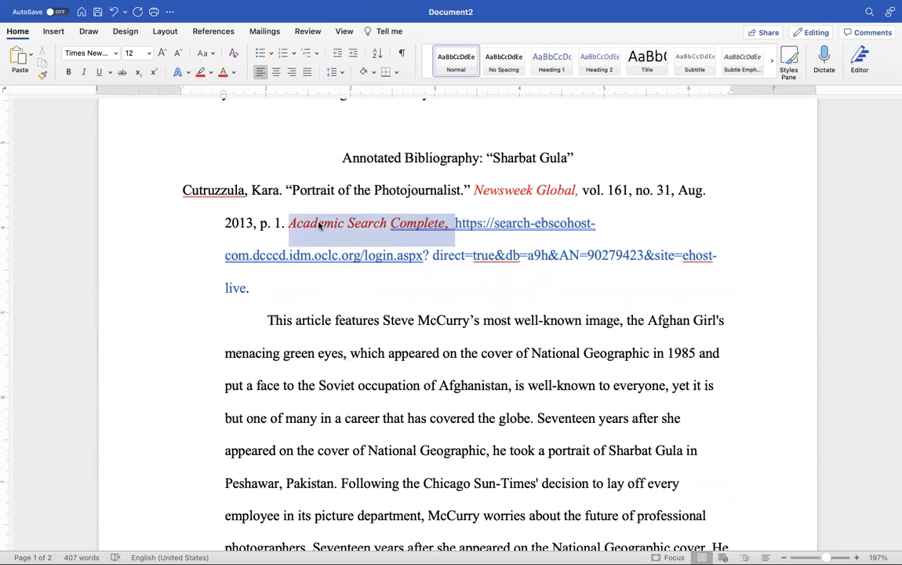
click(318, 225)
right_click(317, 225)
click(318, 225)
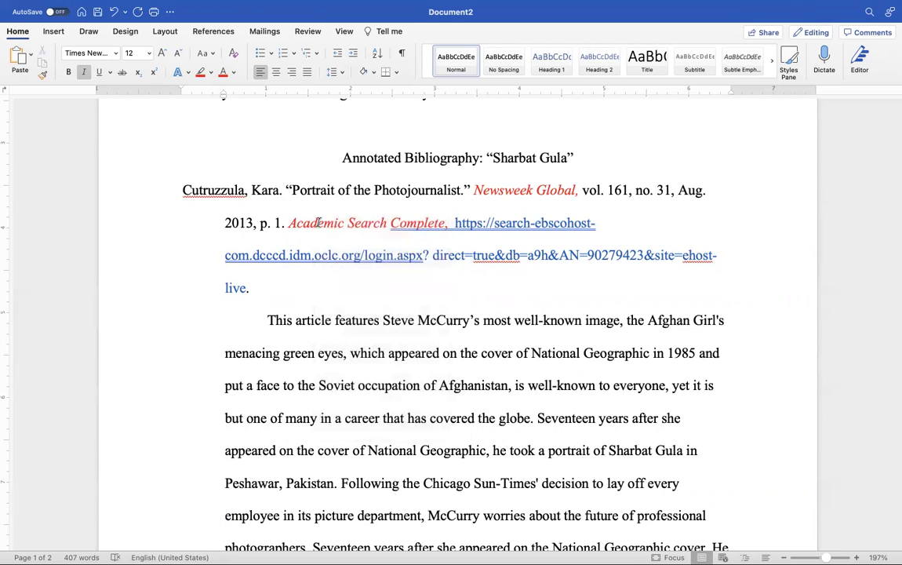
triple_click(319, 223)
click(417, 202)
drag(452, 223, 301, 225)
key(super+c)
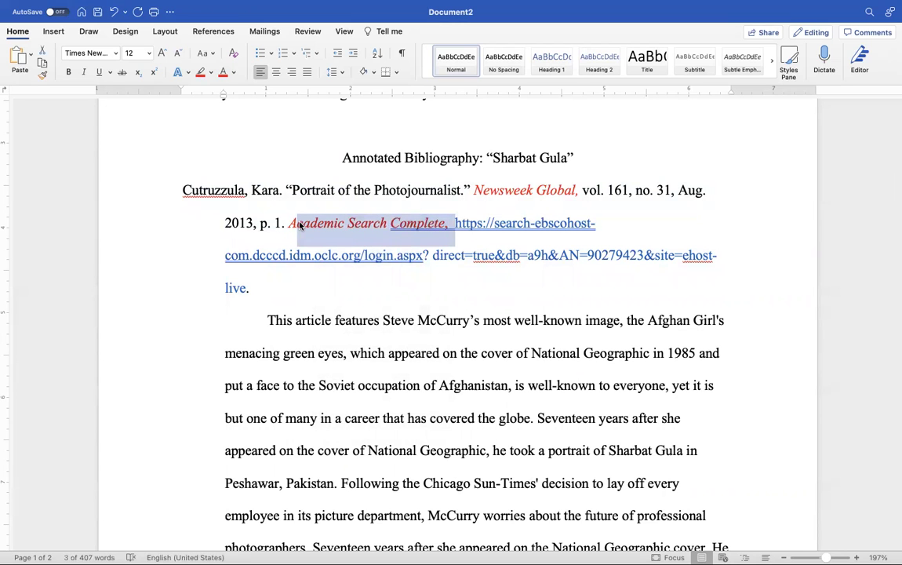
Step: Replace "EBSCOhost," in the second source's "Lost and Finally Found" citation with the copied database name
scroll(297, 225, down, 15)
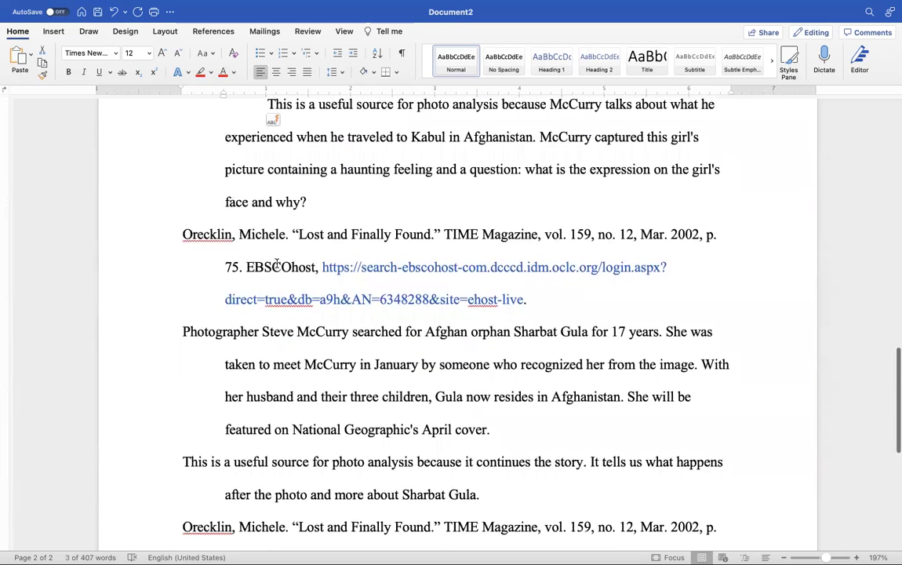
click(250, 266)
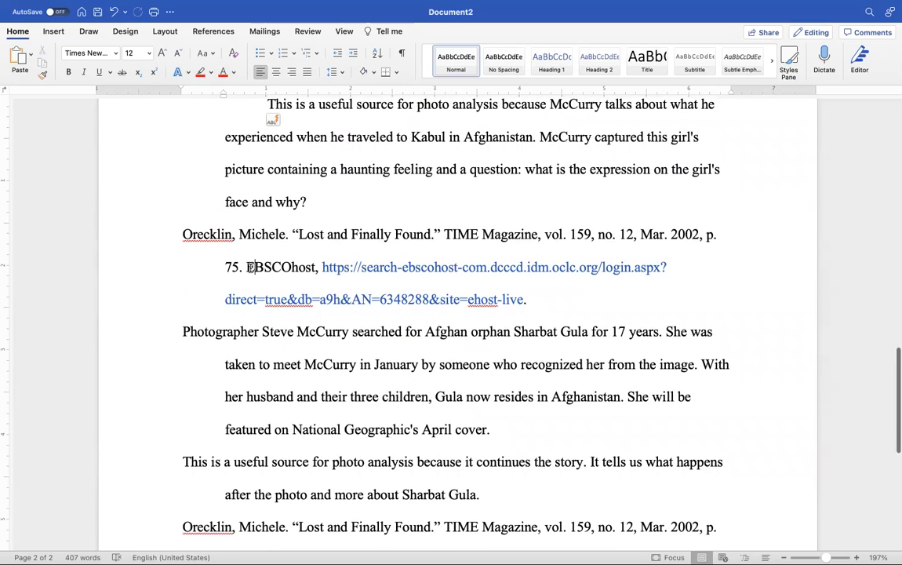
drag(247, 267, 318, 265)
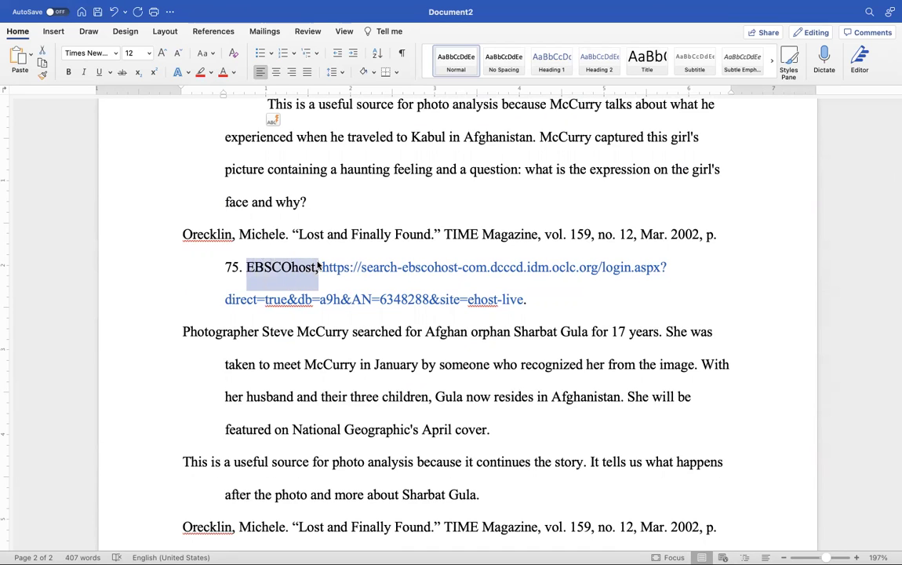
key(super+v)
Step: Add the missing "A" at the start of "Academic" in the second citation and make it red and italic
double_click(245, 268)
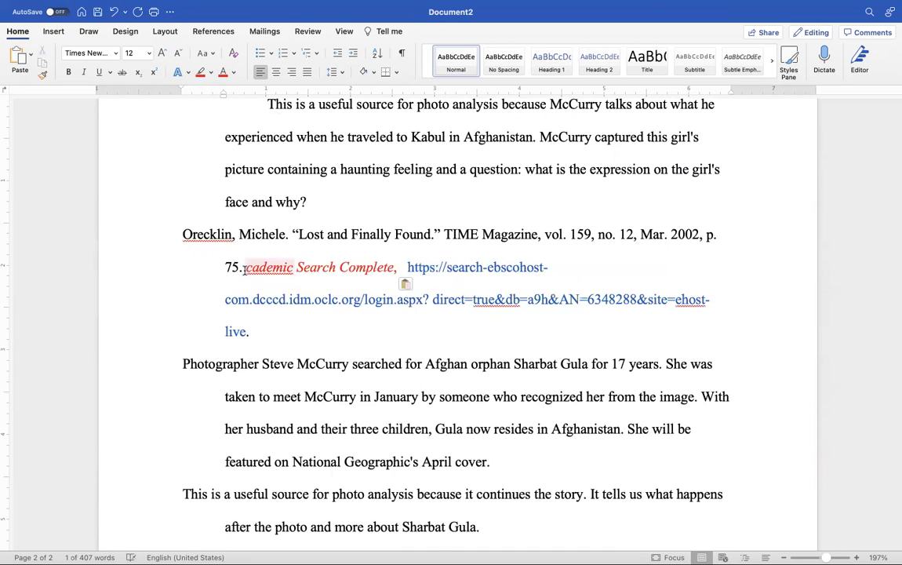
right_click(247, 269)
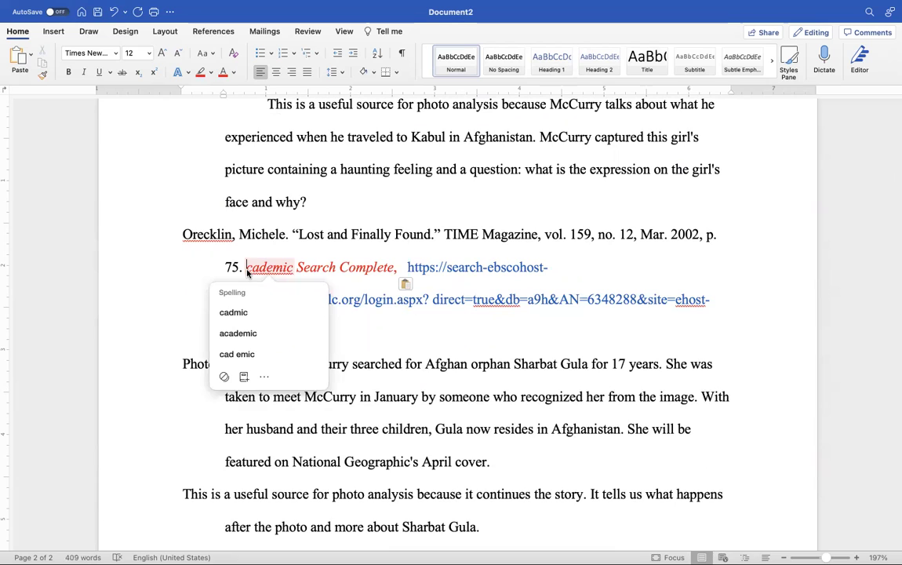
text(A)
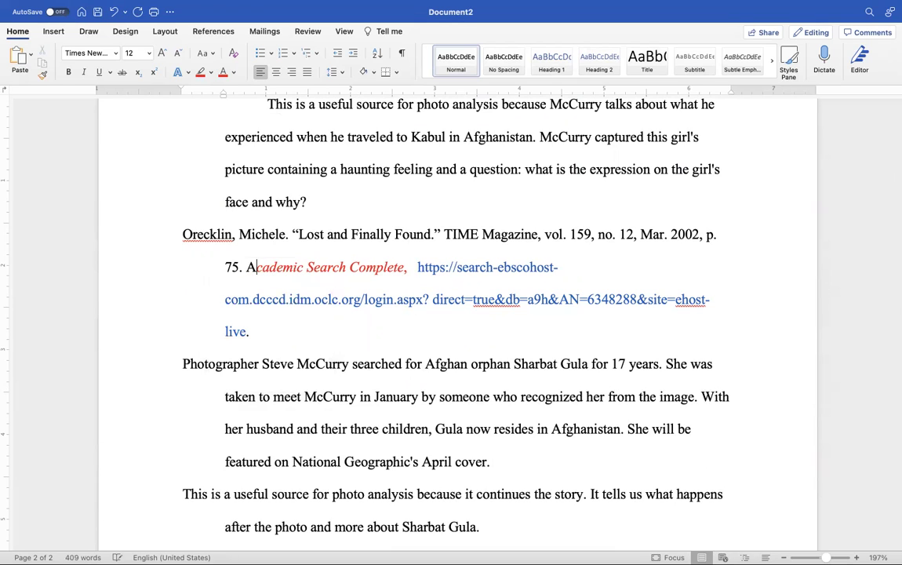
key(shift+Left)
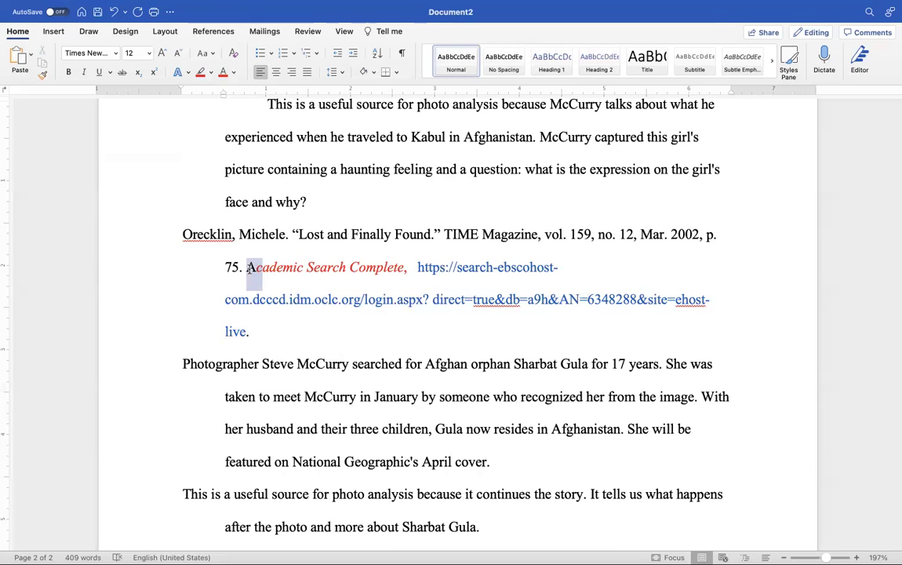
click(223, 72)
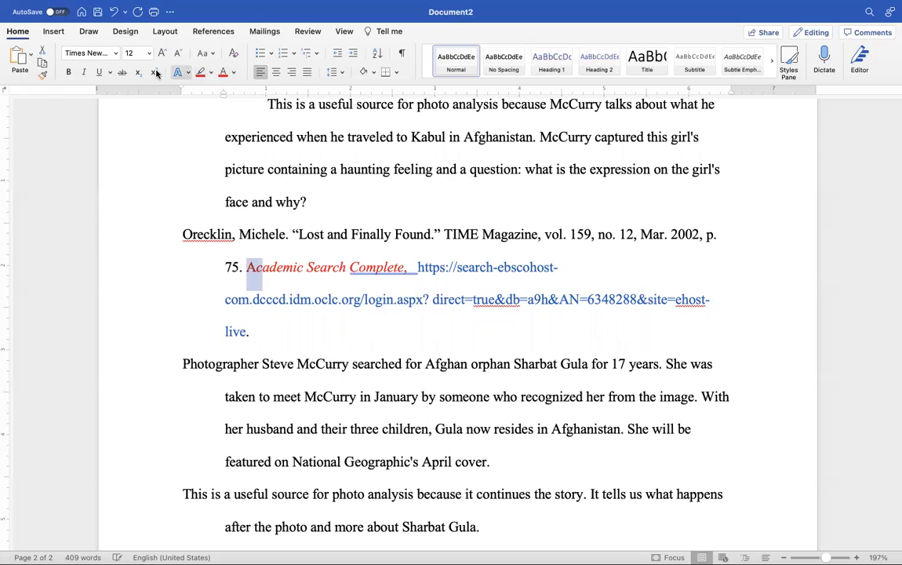
click(84, 73)
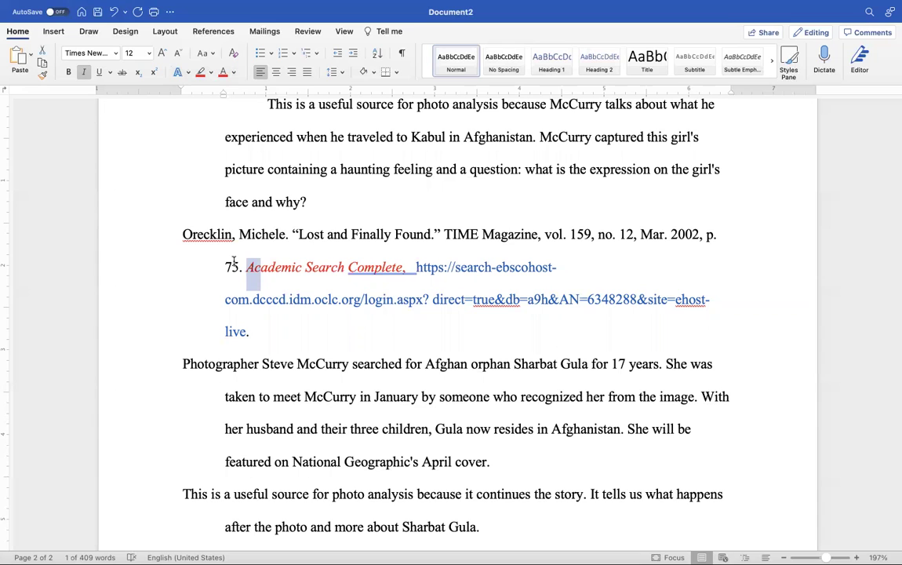
Step: Make "TIME Magazine" in the second citation red and italic, and change the word "TIME" to "Time"
scroll(344, 364, up, 3)
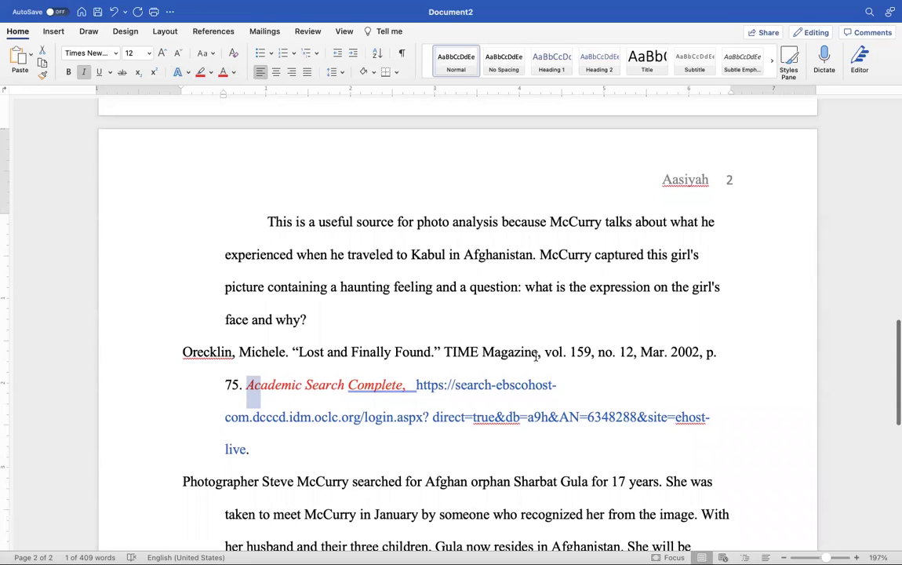
drag(536, 356, 460, 363)
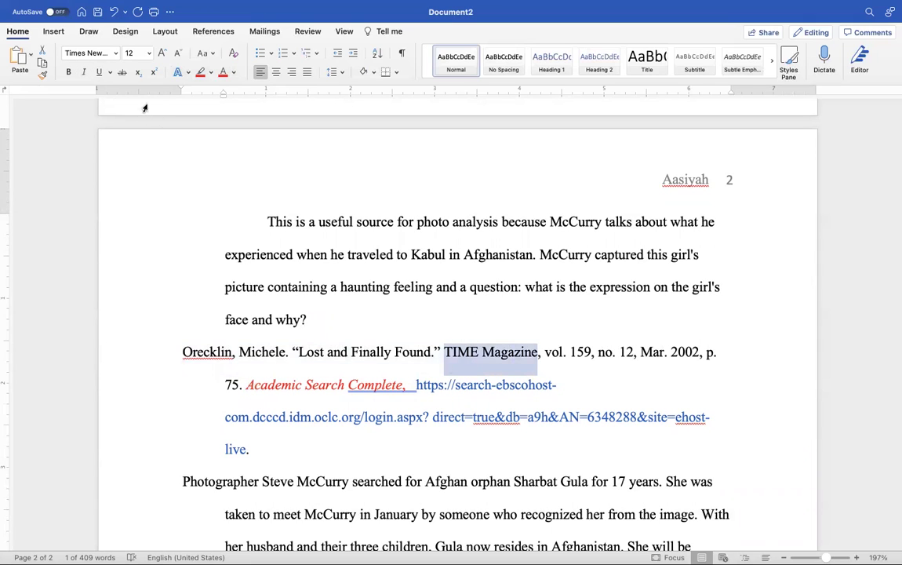
click(223, 74)
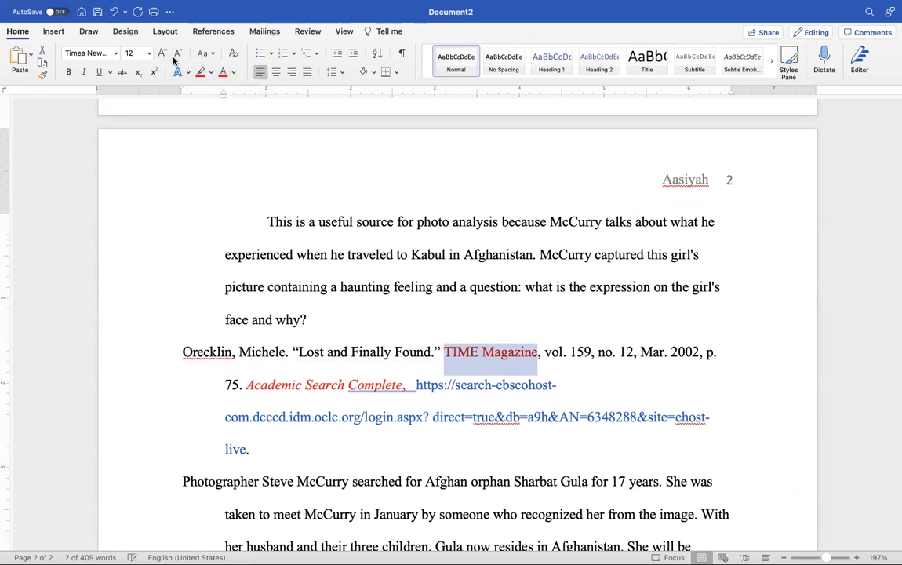
click(85, 71)
click(454, 316)
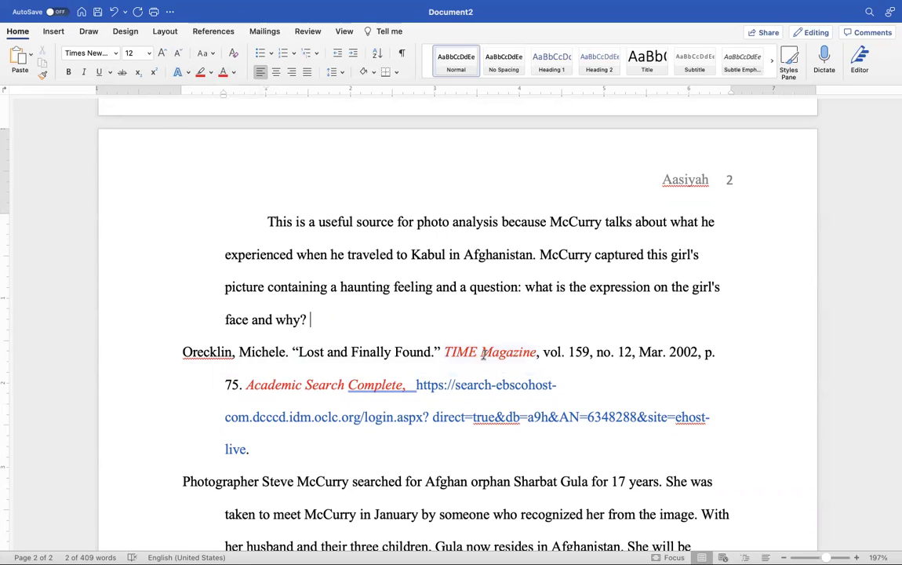
drag(478, 352, 446, 351)
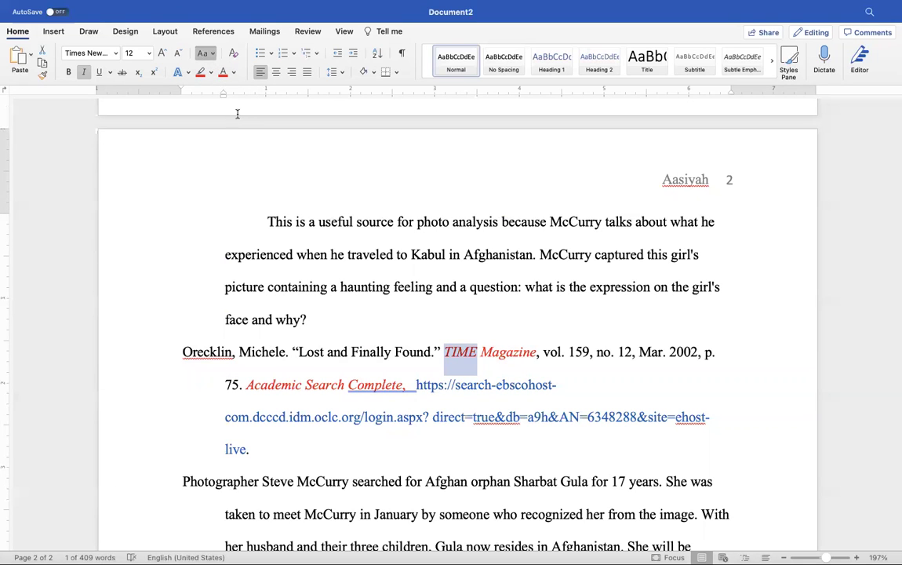
key(shift+F3)
Step: Indent the second source's two annotation paragraphs, "Photographer Steve McCurry..." and "This is a useful source...", by two tab stops each
scroll(382, 339, down, 10)
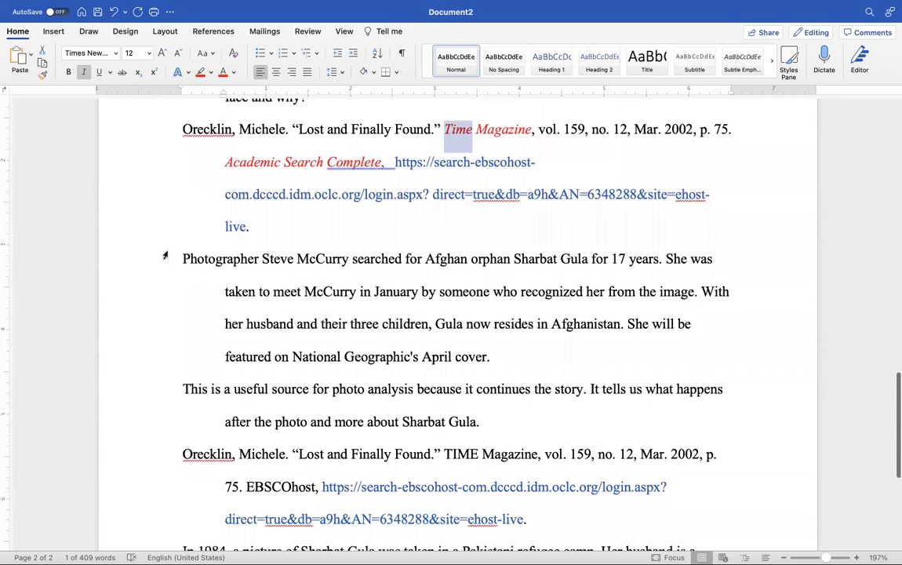
click(180, 257)
key(Tab)
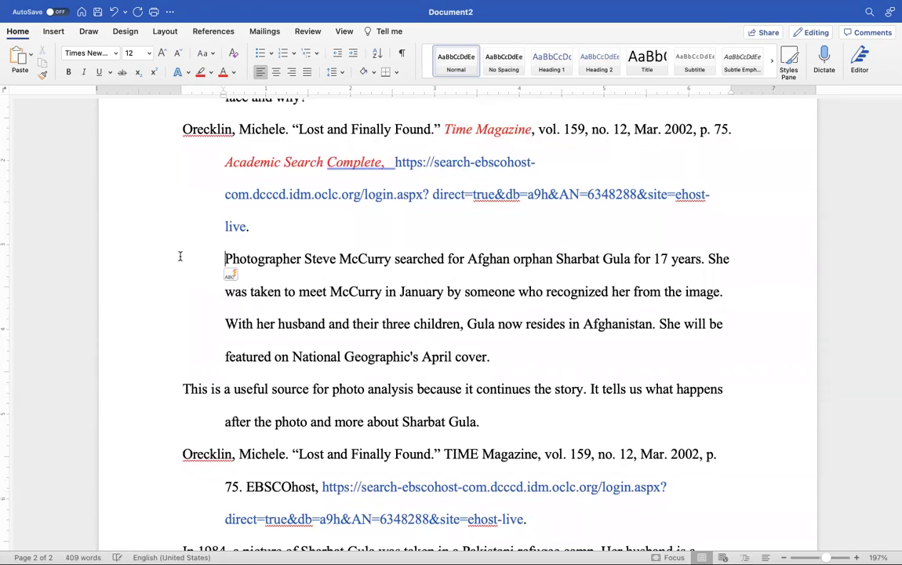
key(Tab)
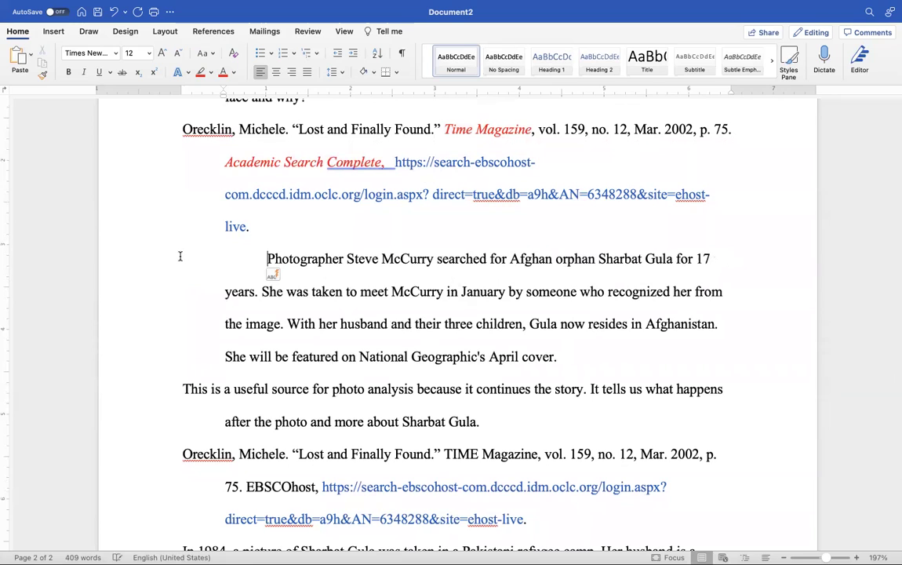
click(179, 389)
key(Tab)
key(Tab)
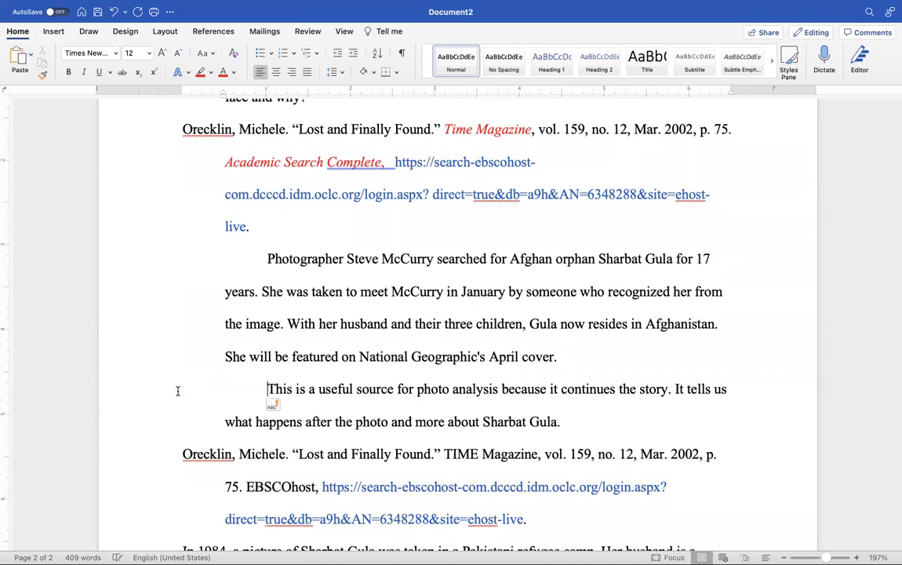
Step: Review the hanging-indented citations and indented annotation paragraphs of the first two sources across both pages
scroll(190, 447, down, 2)
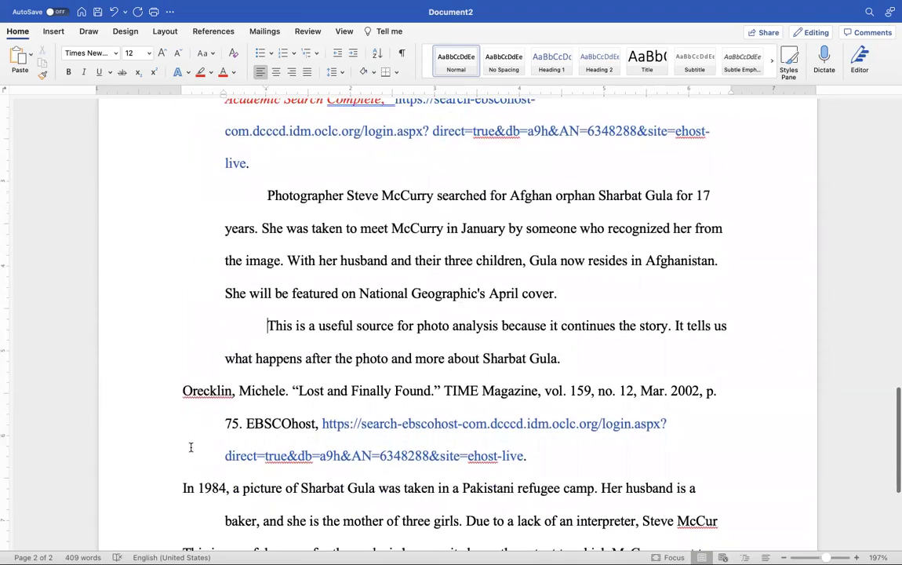
scroll(190, 447, up, 15)
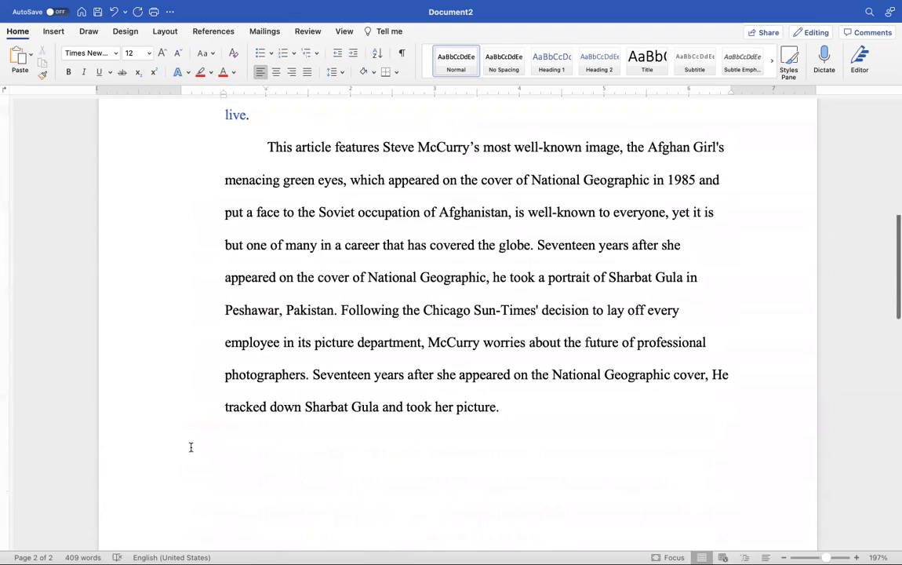
scroll(191, 447, up, 3)
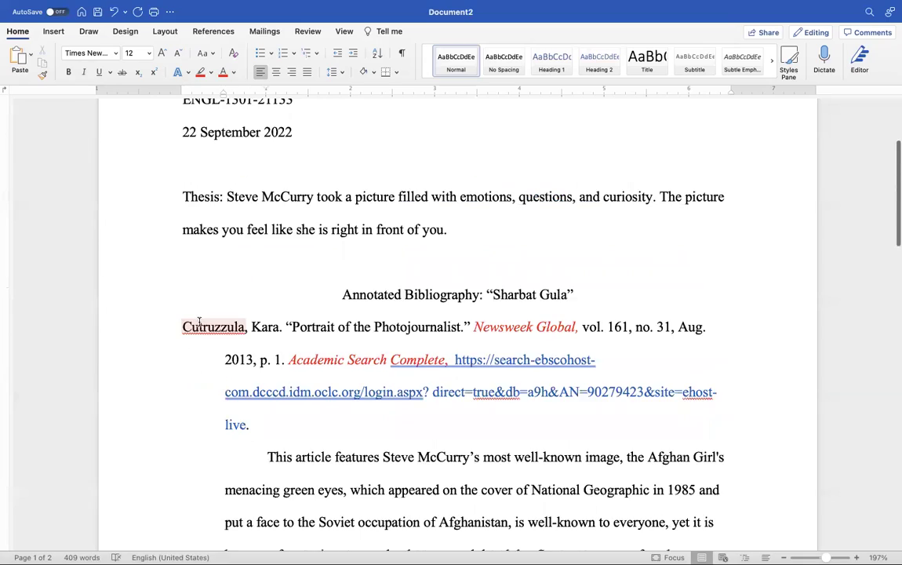
scroll(202, 322, down, 5)
scroll(199, 309, down, 10)
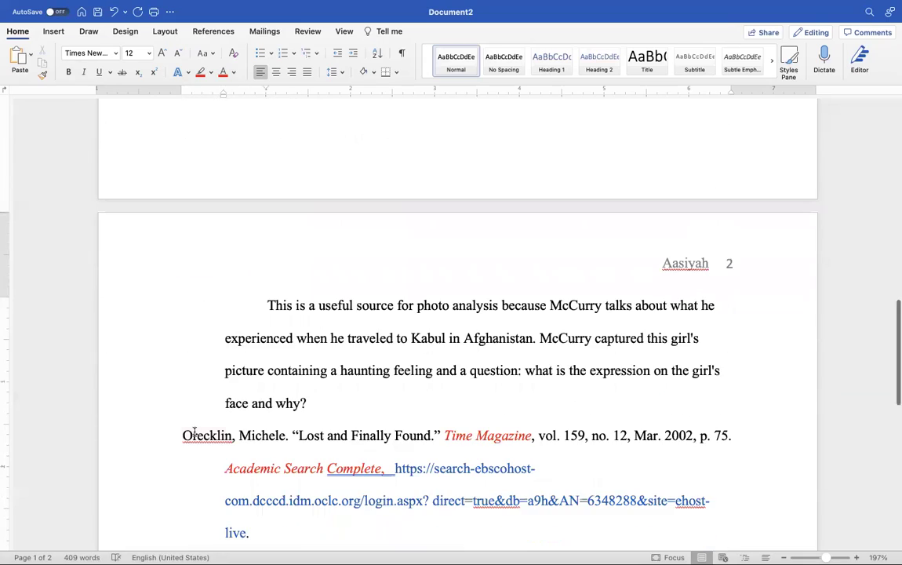
scroll(194, 434, down, 9)
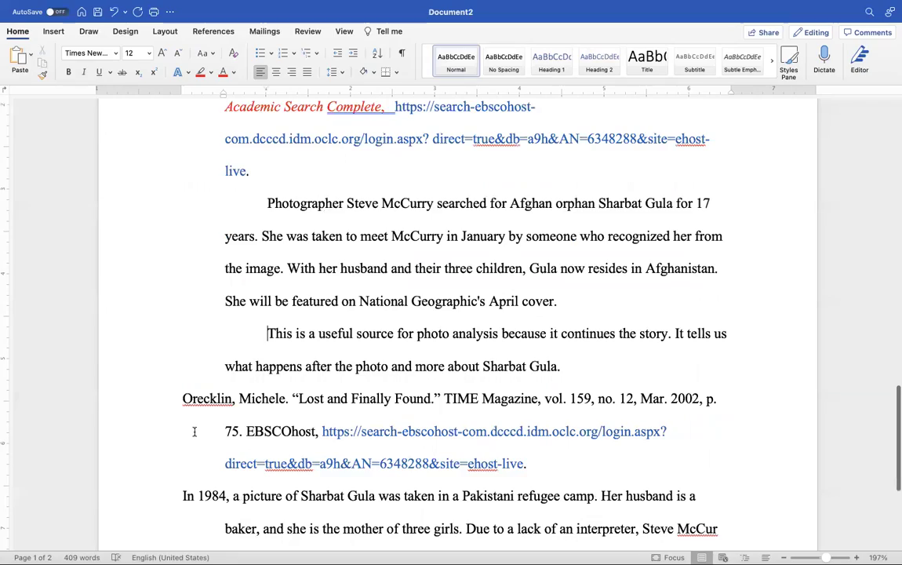
scroll(194, 432, up, 3)
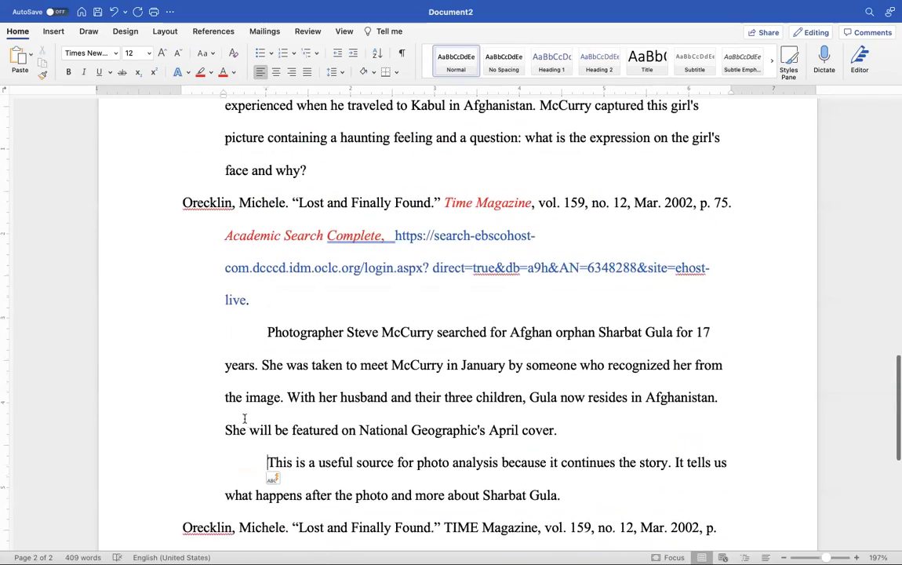
scroll(204, 301, down, 4)
scroll(204, 301, up, 5)
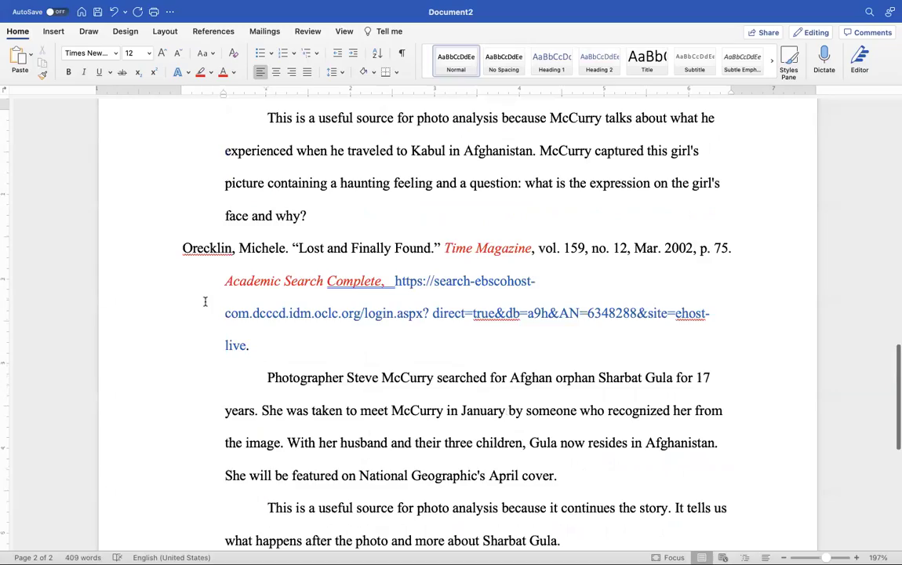
scroll(205, 301, down, 3)
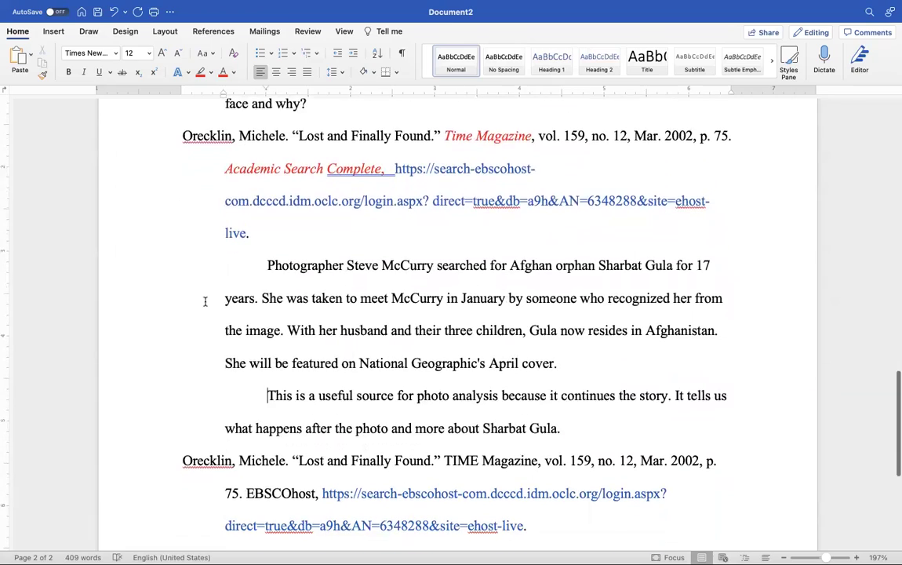
scroll(205, 301, up, 1)
scroll(204, 301, down, 4)
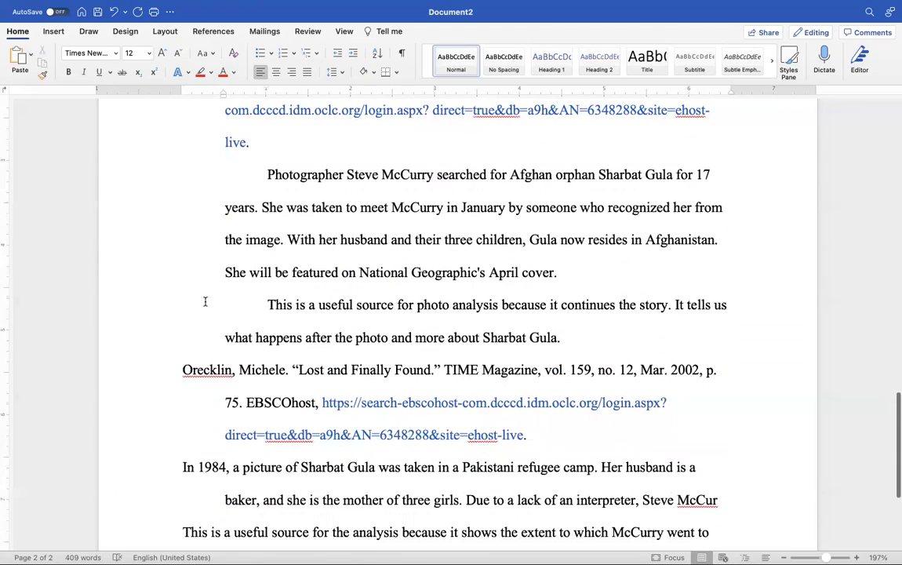
Step: Delete the text from "what happens after the photo" through the third source's entry, up to "find the rest" in its last line
scroll(204, 301, down, 5)
drag(134, 171, 357, 443)
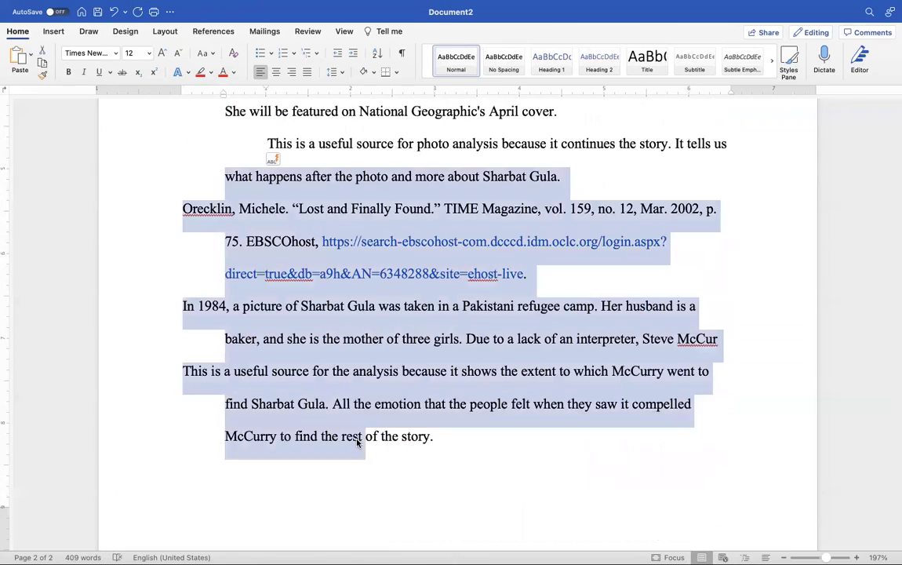
key(BackSpace)
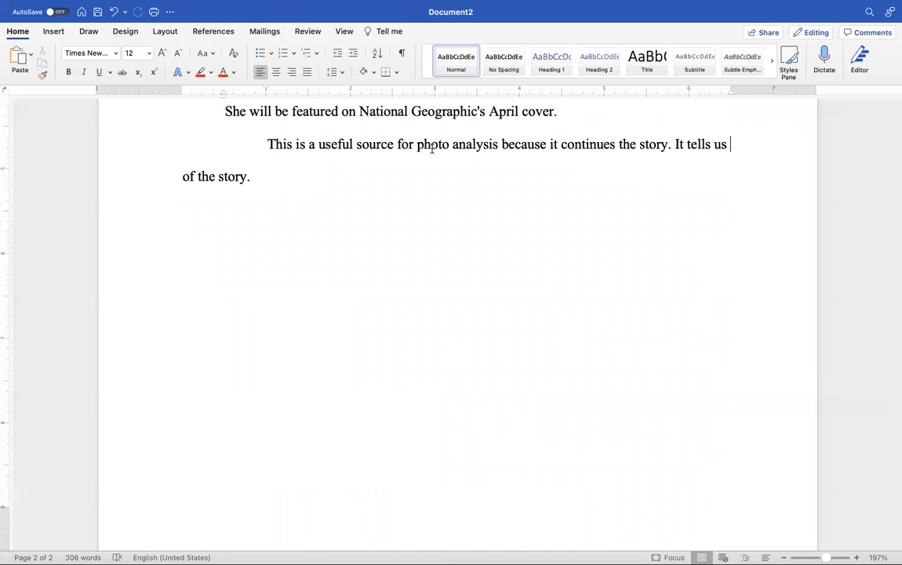
scroll(233, 128, up, 4)
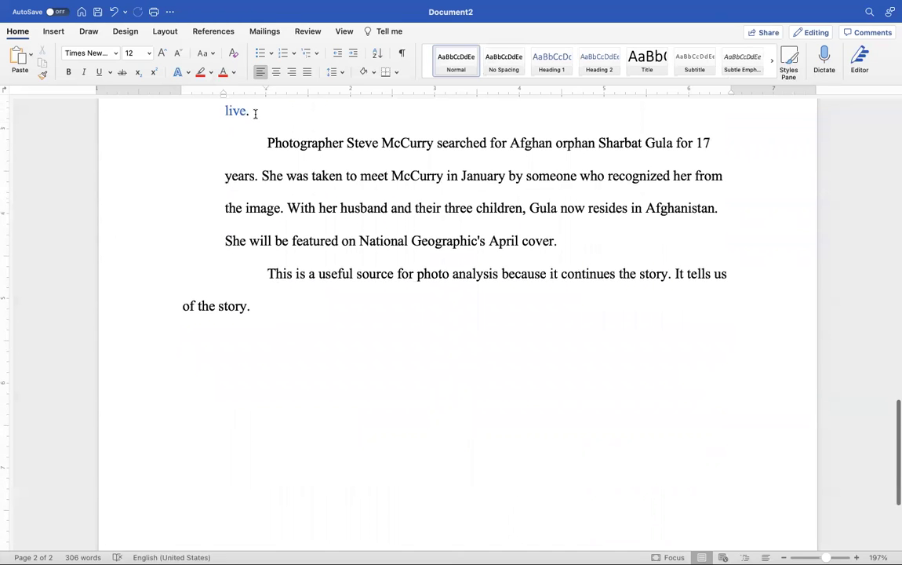
scroll(255, 114, up, 5)
scroll(255, 157, down, 3)
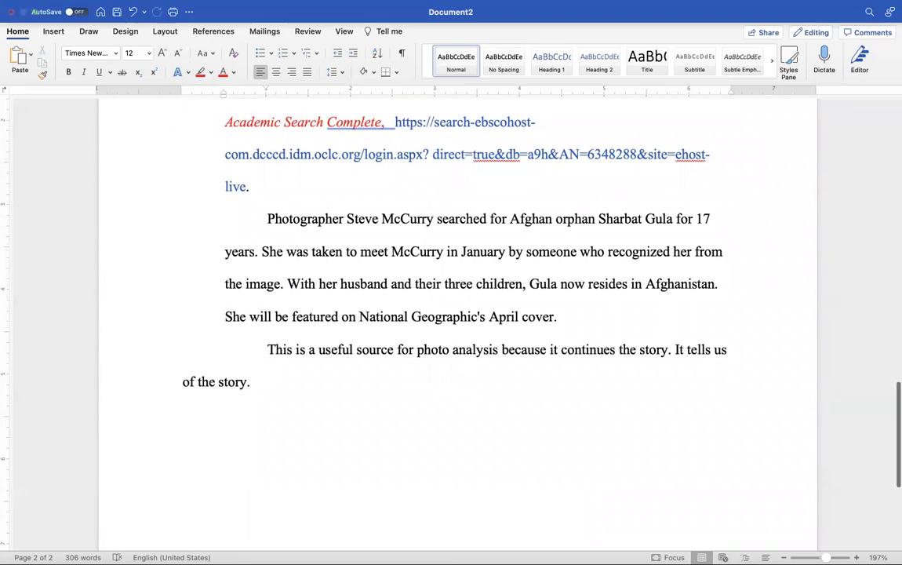
Step: Undo the last deletion, and delete only the third source's complete entry below the paragraph ending "more about Sharbat Gula."
click(156, 13)
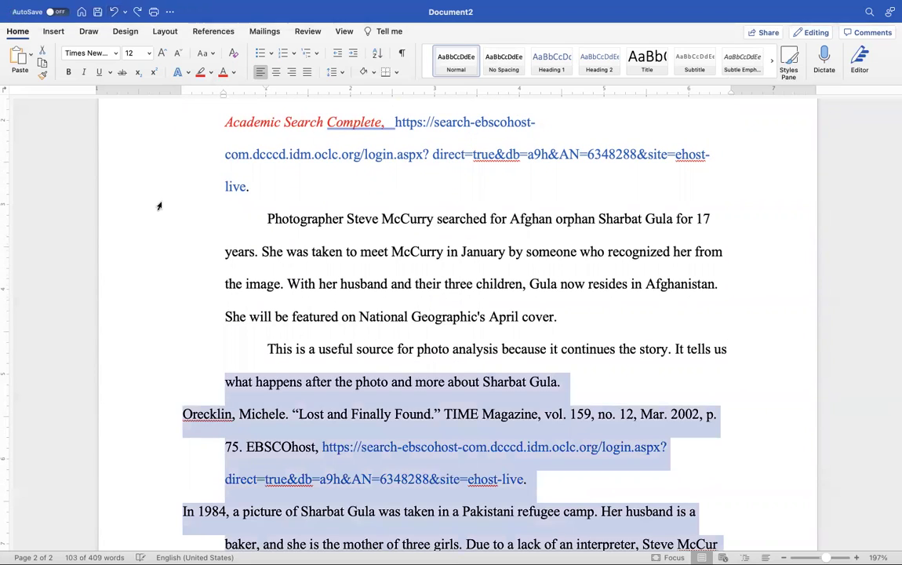
click(248, 342)
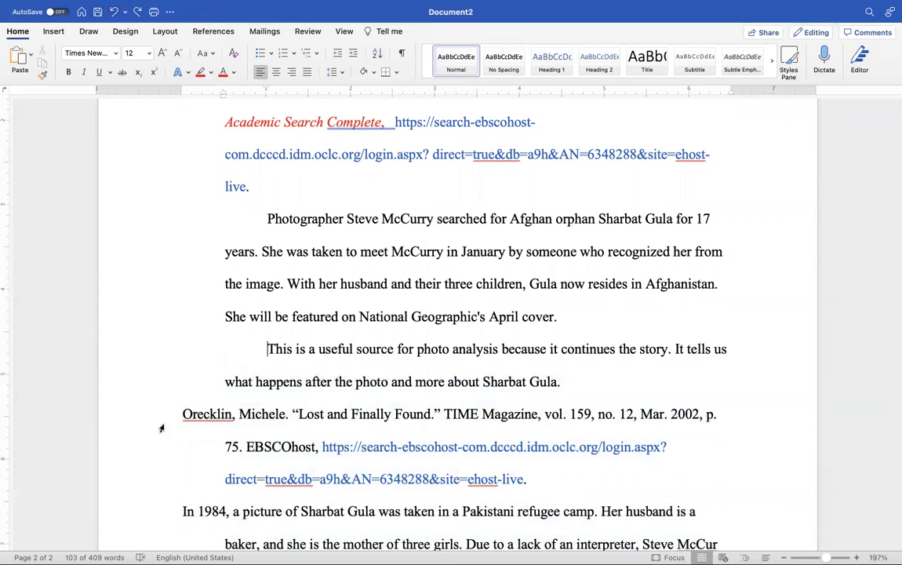
scroll(182, 415, up, 4)
scroll(184, 414, down, 7)
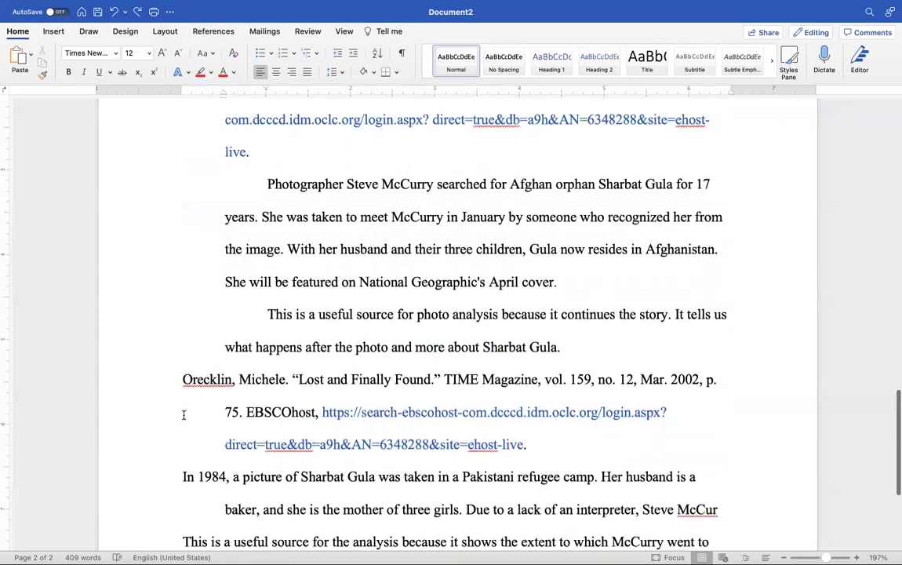
scroll(179, 274, down, 2)
drag(179, 263, 184, 439)
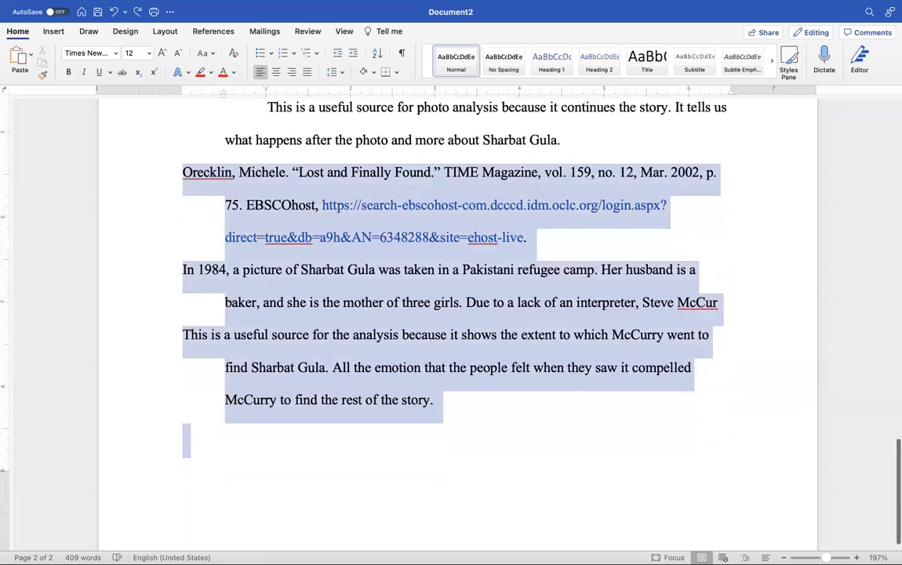
key(BackSpace)
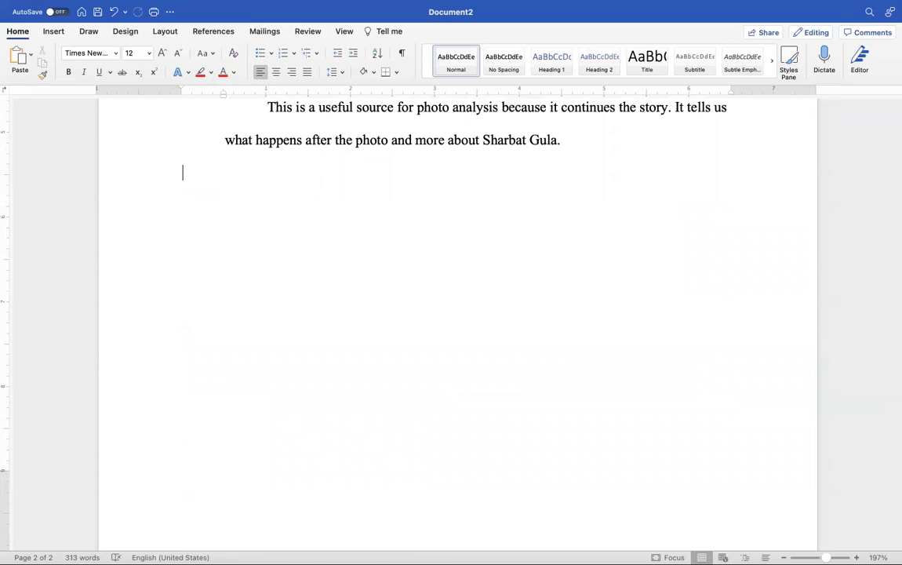
Step: Remove the extra spaces between "Academic Search Complete," and the URL in the second source's citation
scroll(366, 360, up, 10)
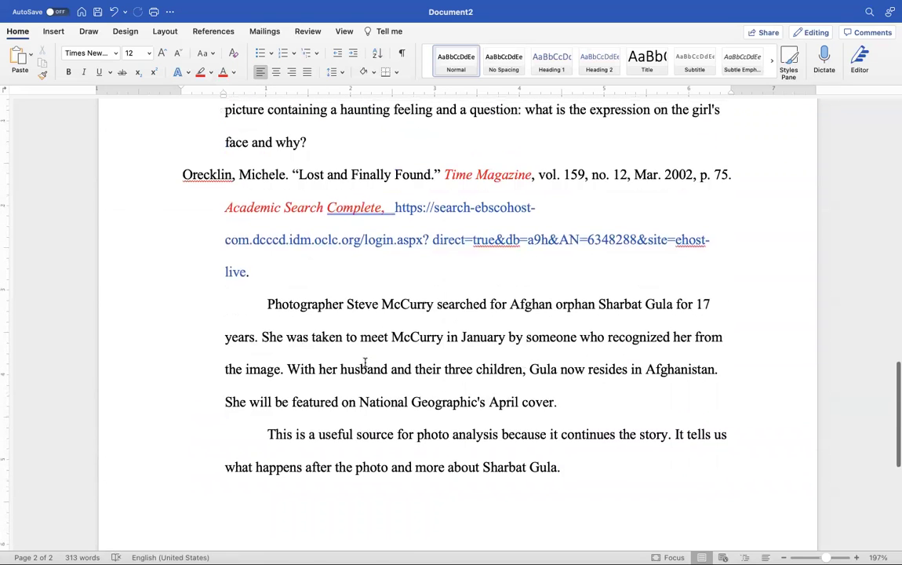
scroll(364, 362, down, 1)
scroll(365, 362, up, 9)
scroll(364, 363, down, 4)
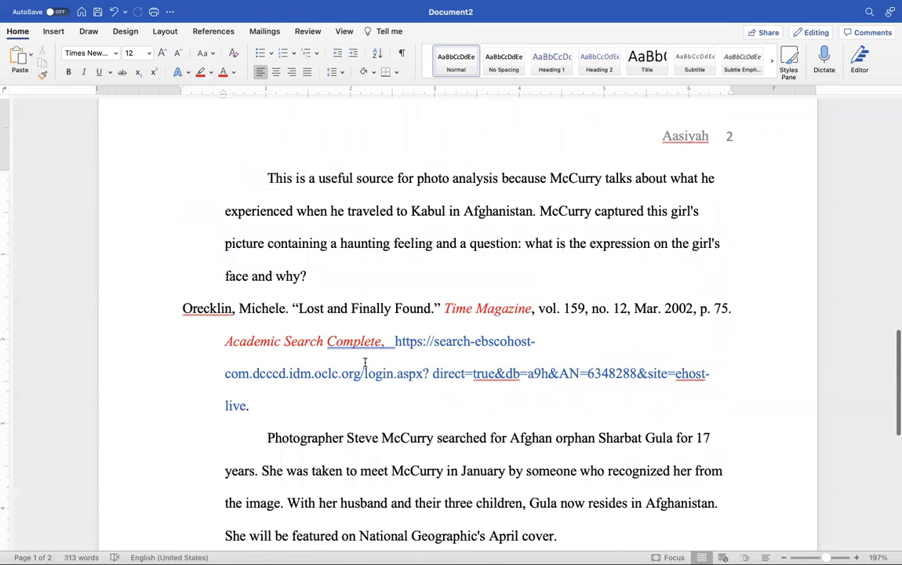
double_click(390, 312)
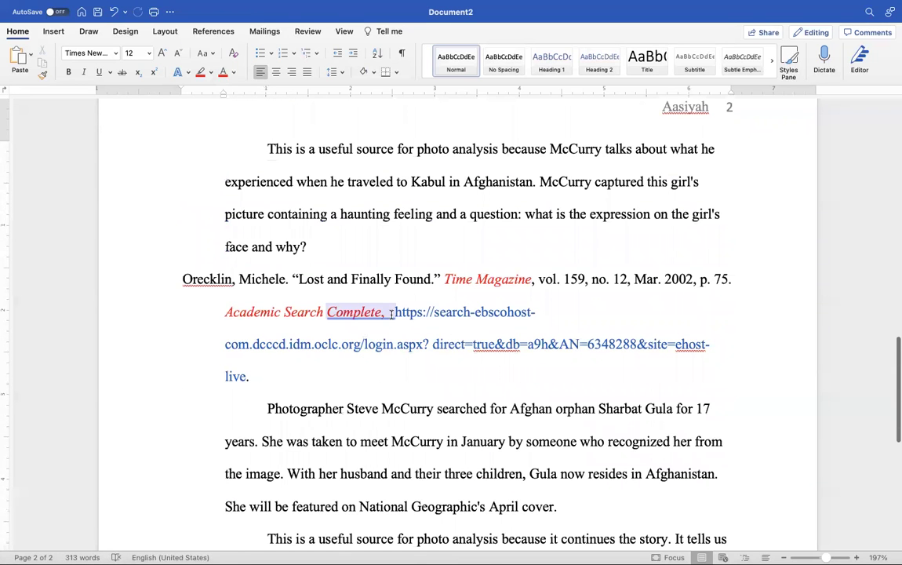
right_click(391, 314)
click(294, 365)
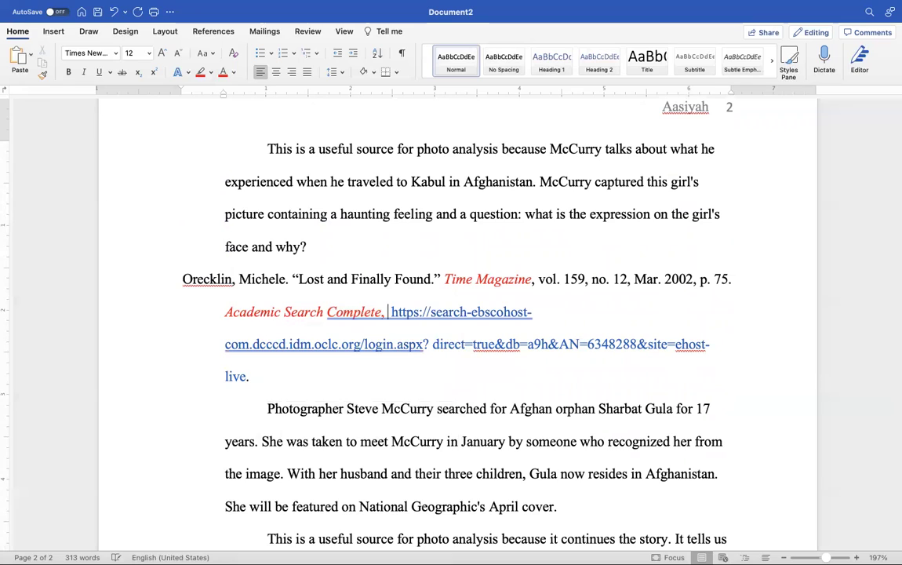
key(BackSpace)
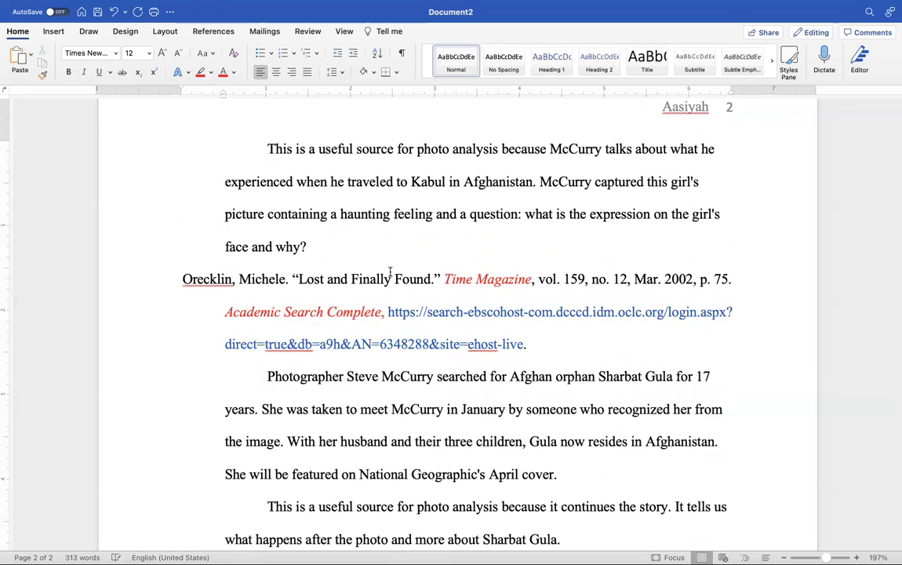
Step: Review the page header, heading block, thesis, bibliography title and first source's citation and annotation for formatting consistency
scroll(390, 272, up, 10)
scroll(388, 267, down, 6)
scroll(388, 267, up, 7)
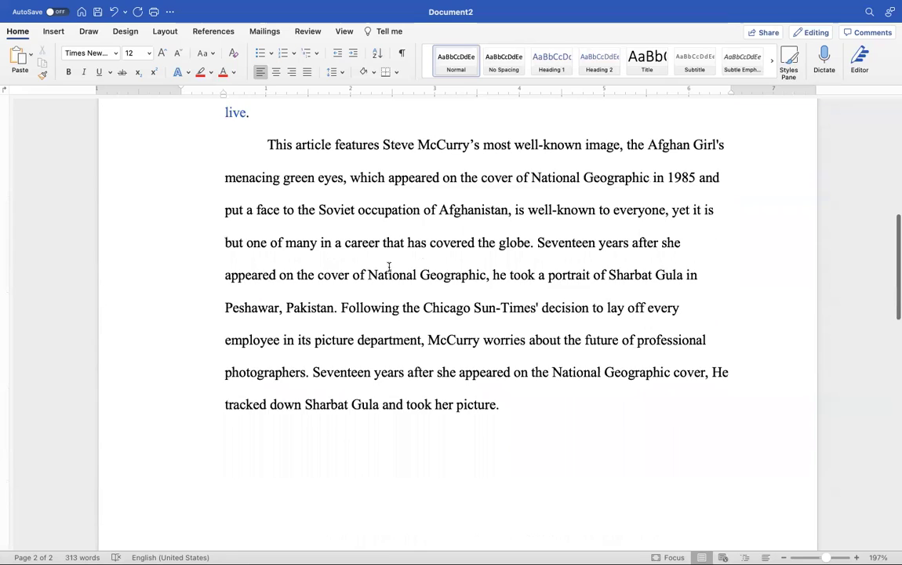
scroll(388, 268, up, 4)
scroll(355, 241, up, 4)
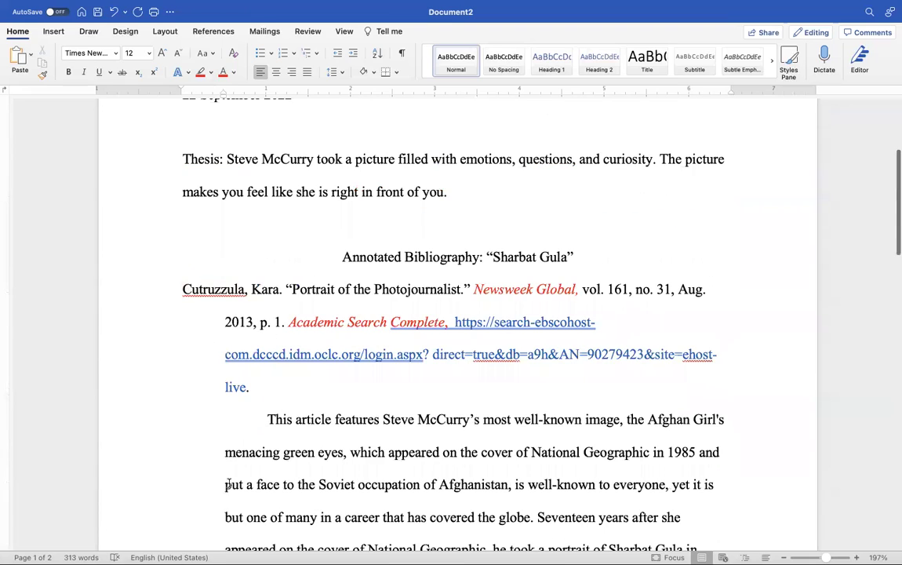
scroll(241, 520, down, 6)
scroll(241, 520, up, 12)
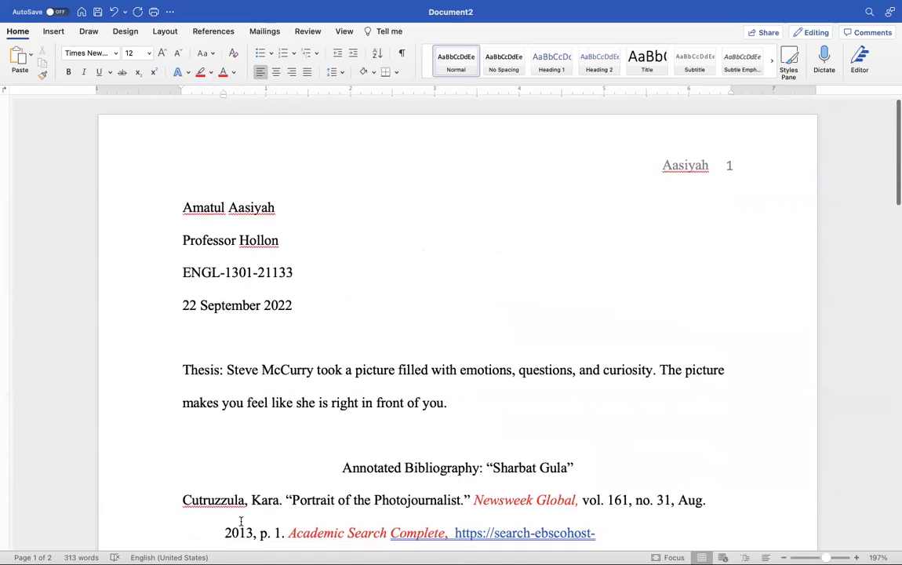
scroll(241, 520, down, 5)
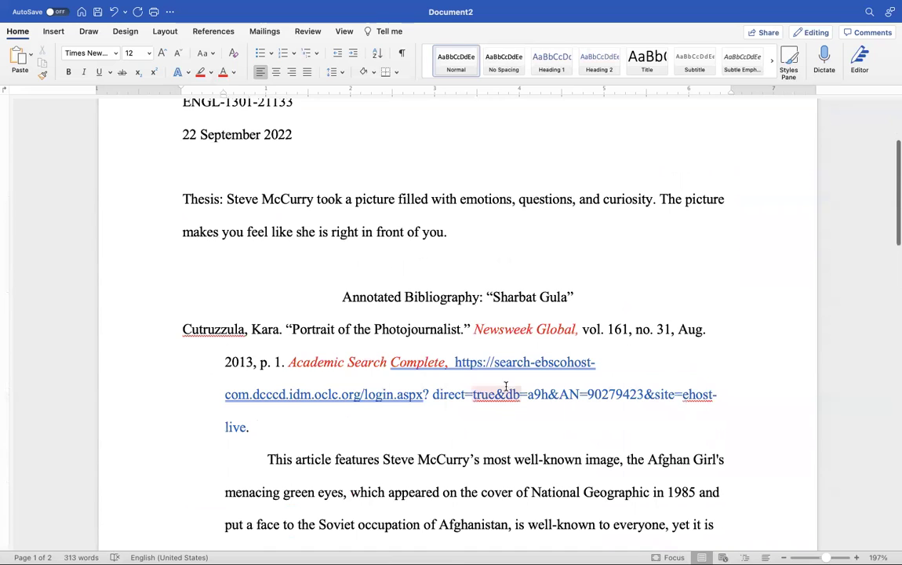